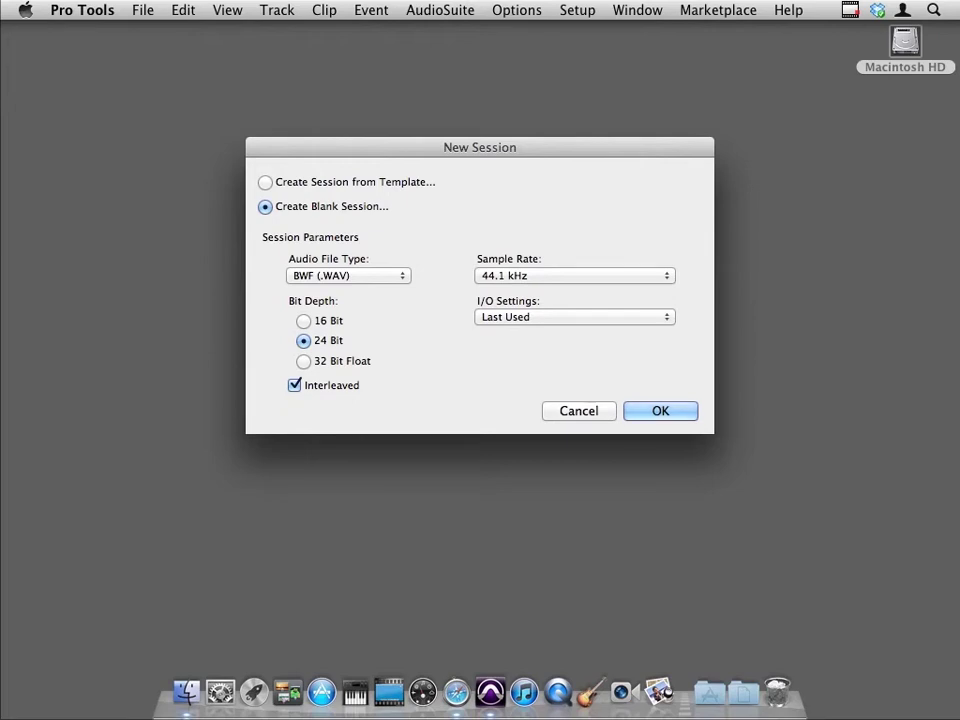
# Step: Accept the blank 24-bit, 44.1 kHz session settings and save it as 'midi tracks' on the Desktop
pyautogui.press('Return')
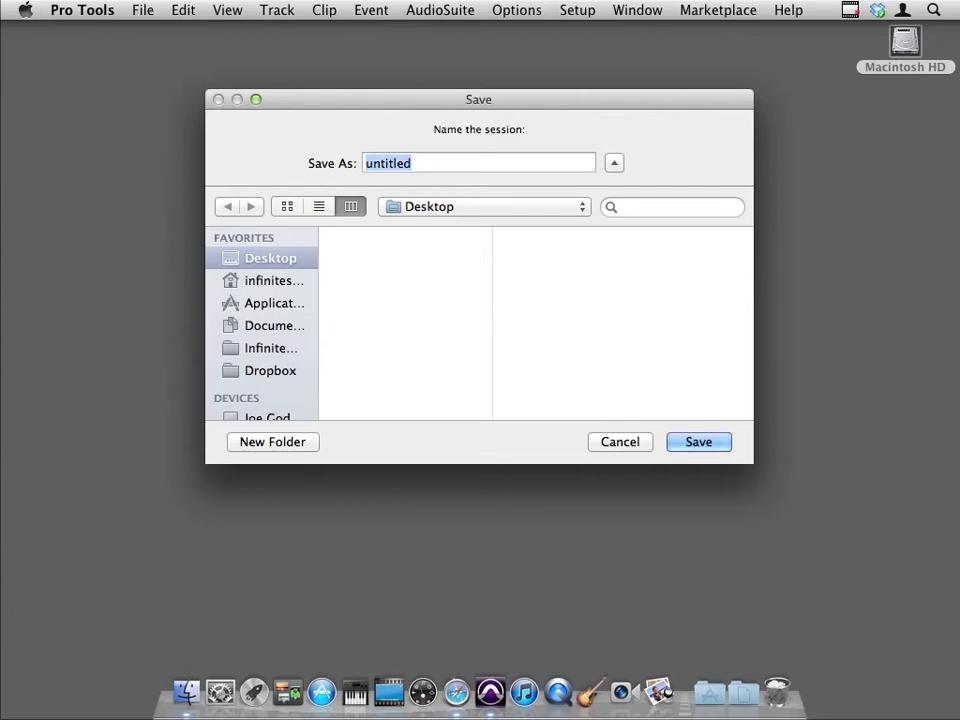
pyautogui.write('midi tracks')
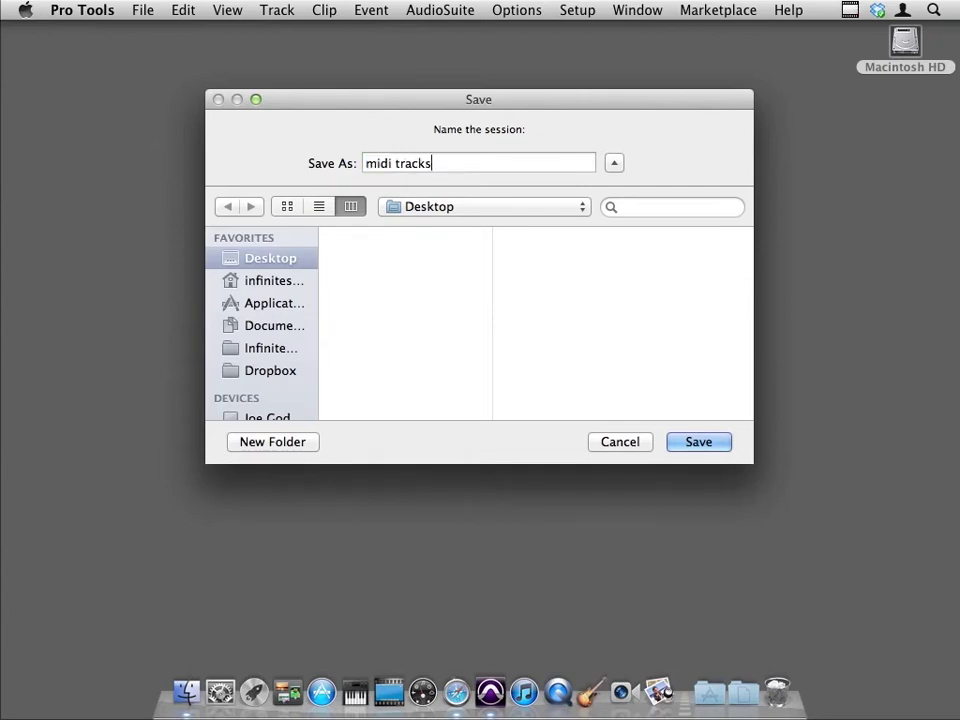
pyautogui.press('Return')
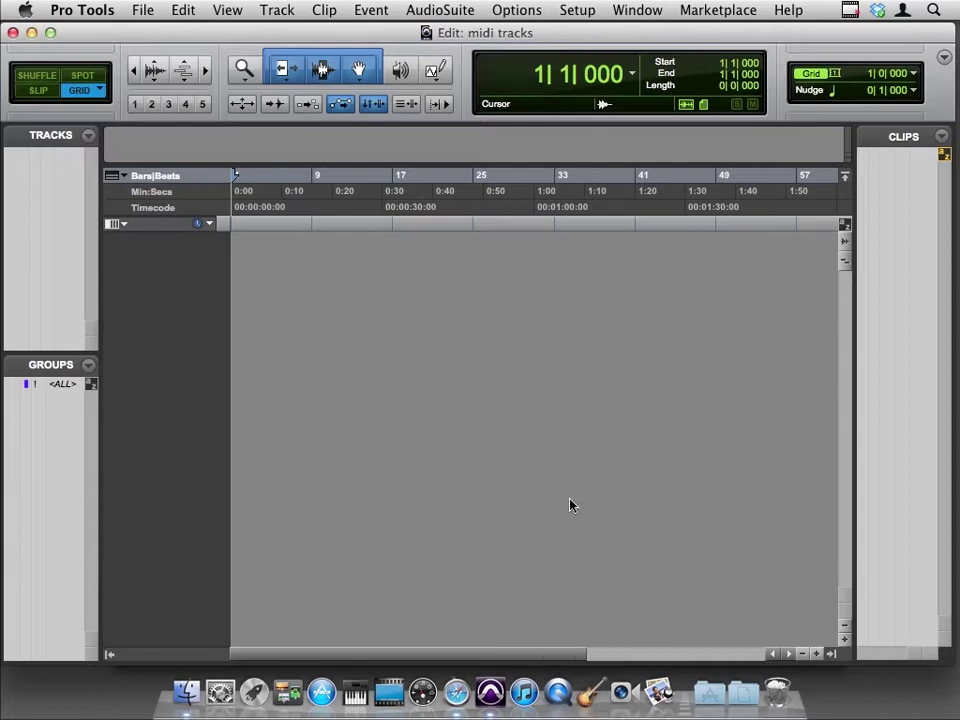
# Step: In the New Tracks dialog, keep a mono audio track row and add a stereo instrument track row
pyautogui.press('super+shift+n')
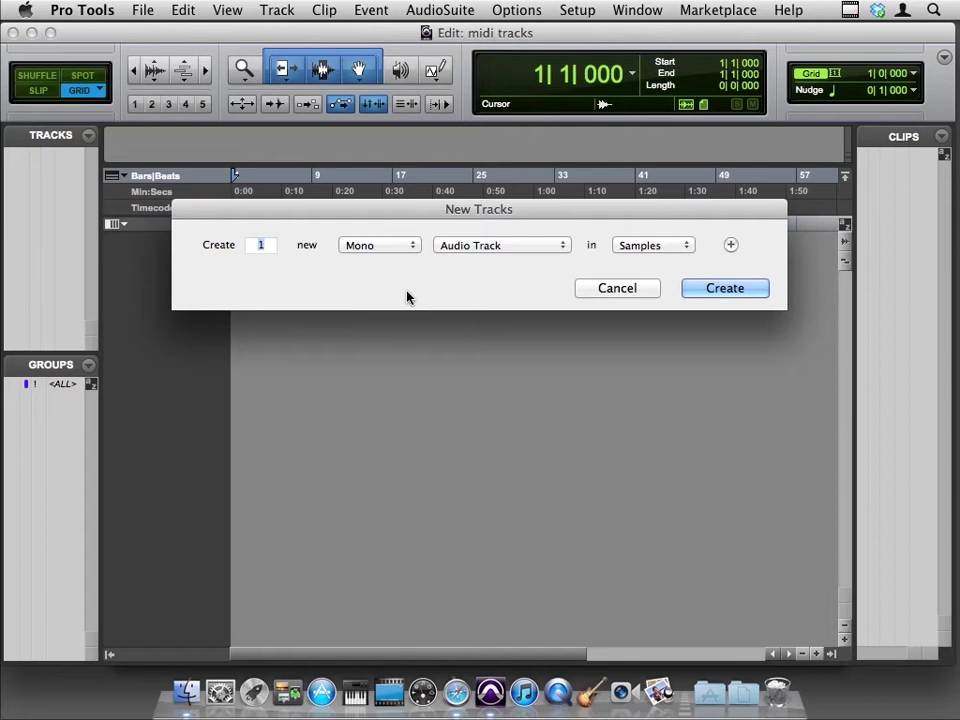
pyautogui.press('super+Right')
pyautogui.press('super+Left')
pyautogui.press('super+Right')
pyautogui.press('super+Left')
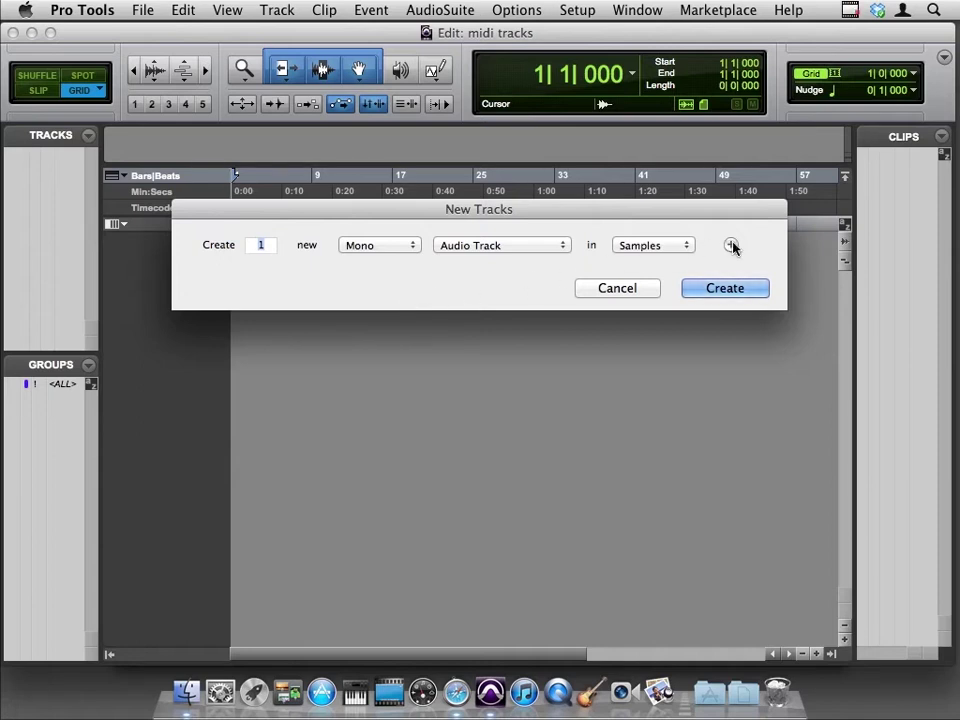
pyautogui.click(730, 245)
pyautogui.click(405, 276)
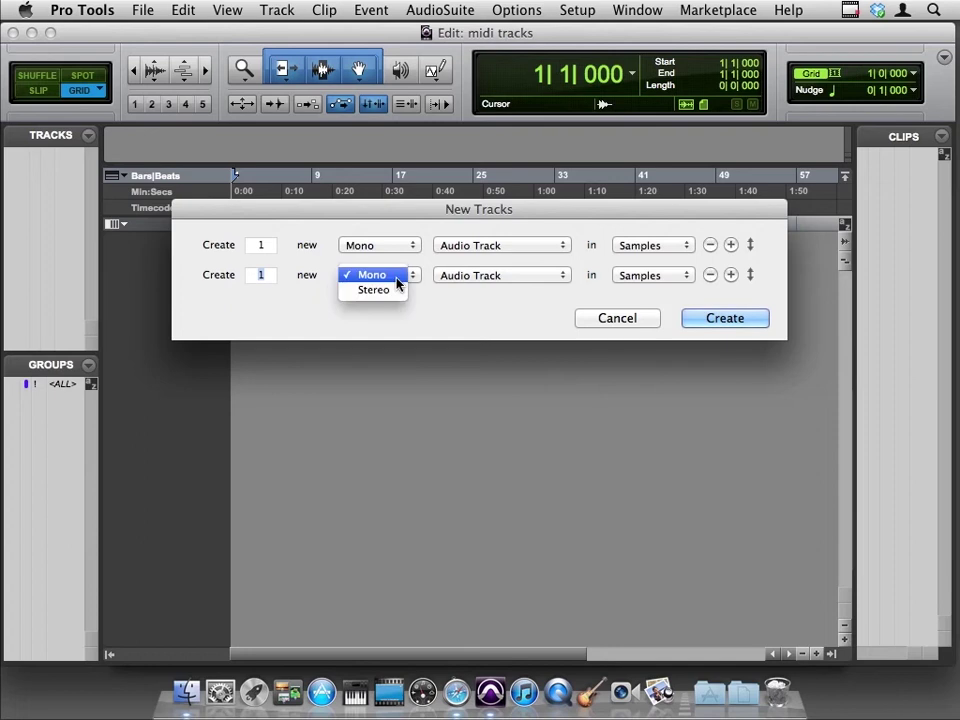
pyautogui.click(389, 291)
pyautogui.click(486, 277)
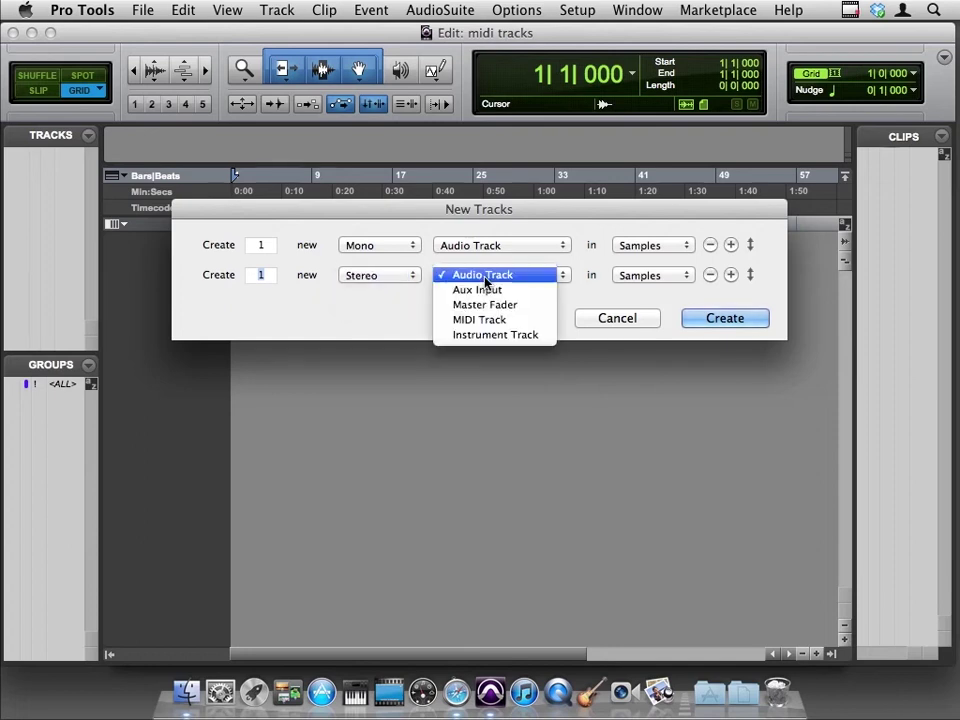
pyautogui.click(489, 338)
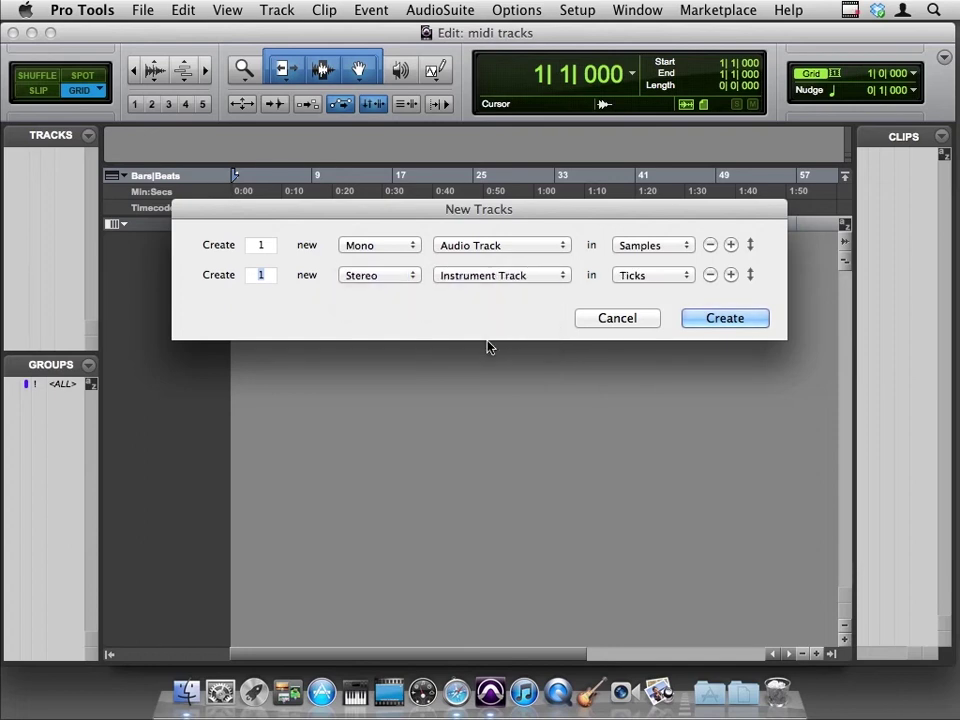
# Step: Add a MIDI track row and a stereo Aux Input row, then create all four tracks
pyautogui.click(730, 275)
pyautogui.press('super+Right')
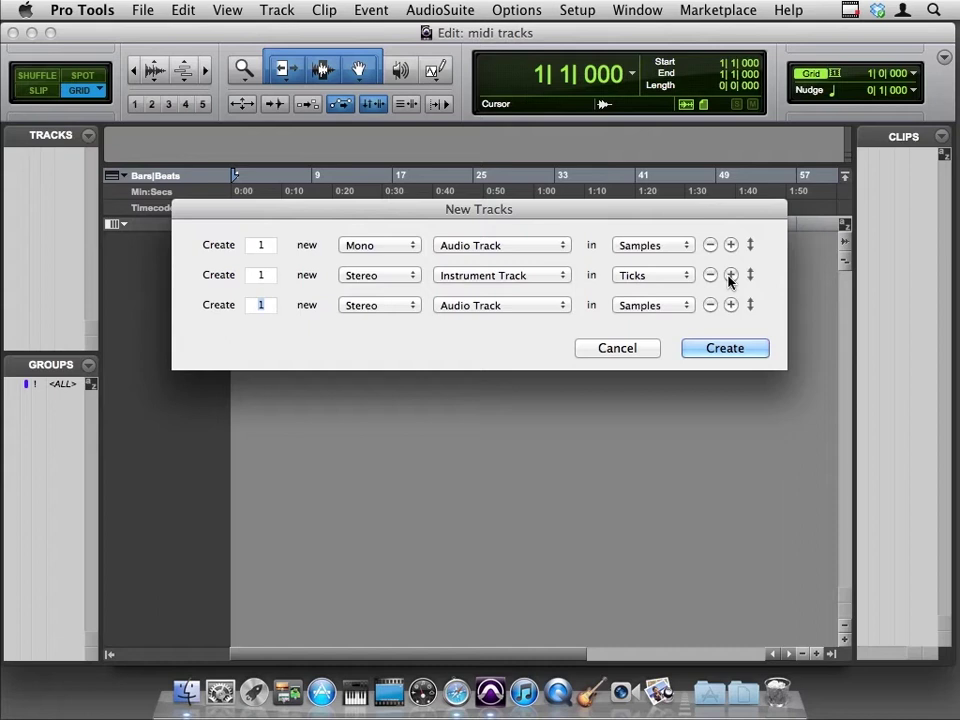
pyautogui.press('super+Down')
pyautogui.press('super+Down')
pyautogui.press('super+Down')
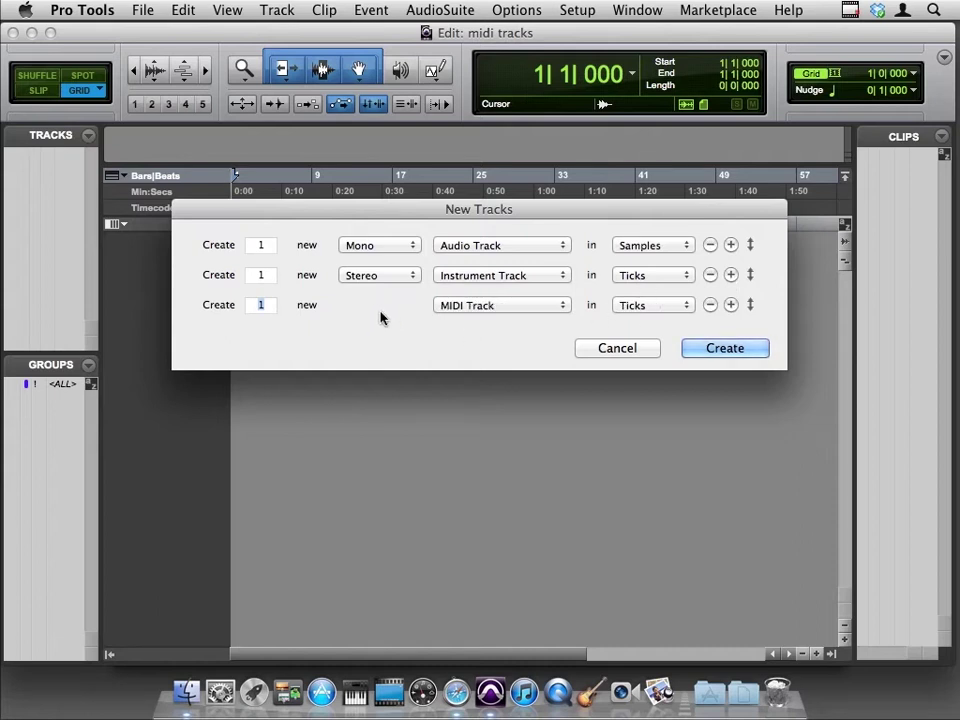
pyautogui.click(731, 304)
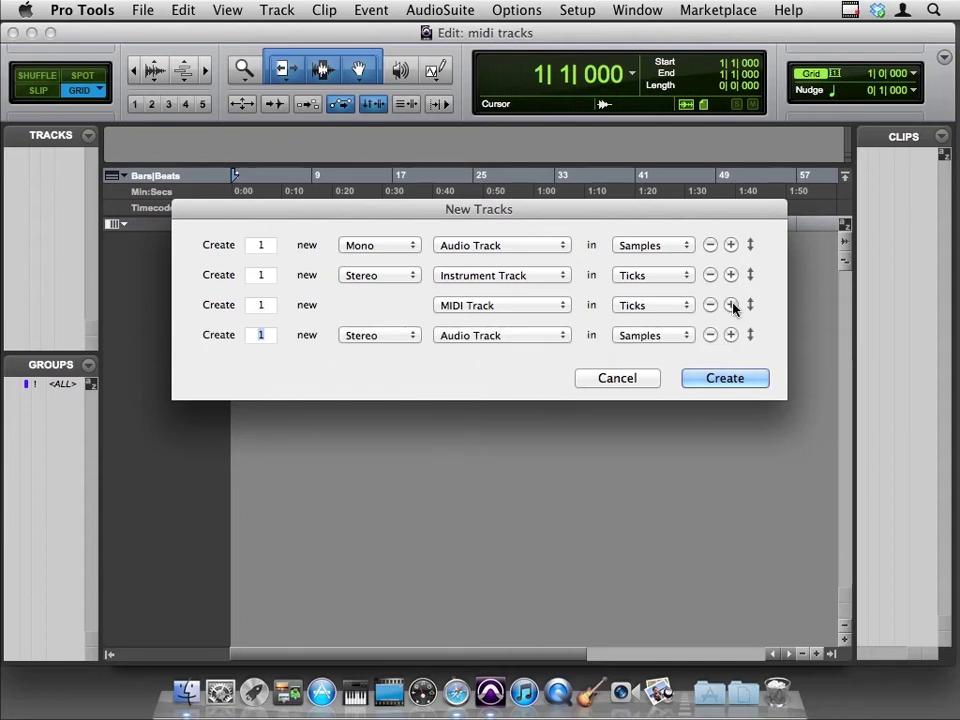
pyautogui.press('super+Down')
pyautogui.press('Return')
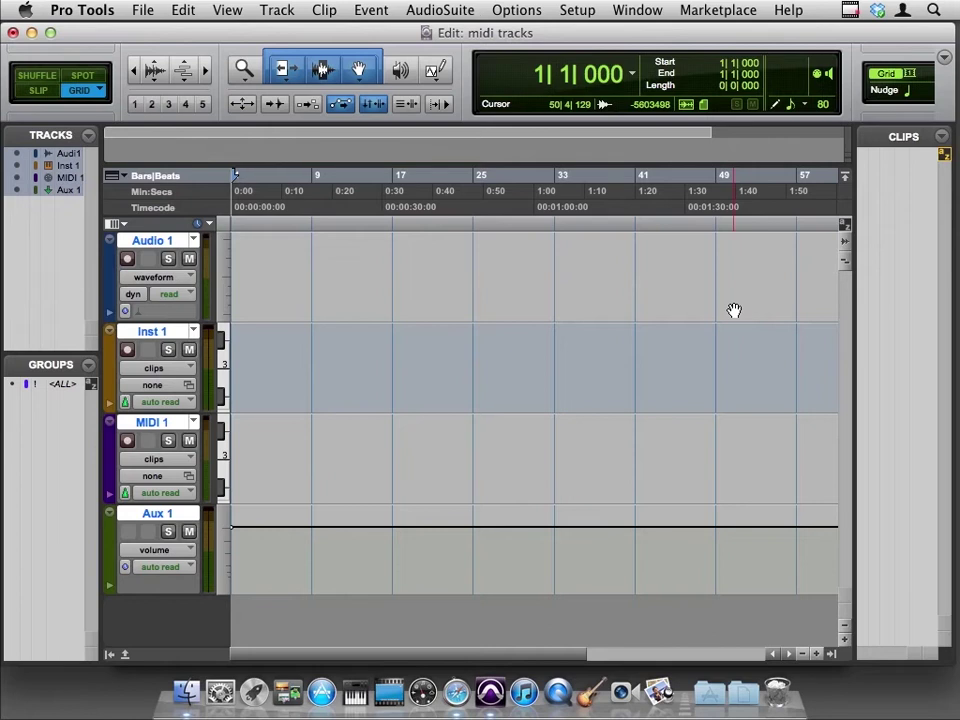
# Step: Open the Mix window with Cmd+= to show the Audio 1, Inst 1, MIDI 1 and Aux 1 strips
pyautogui.press('super+equal')
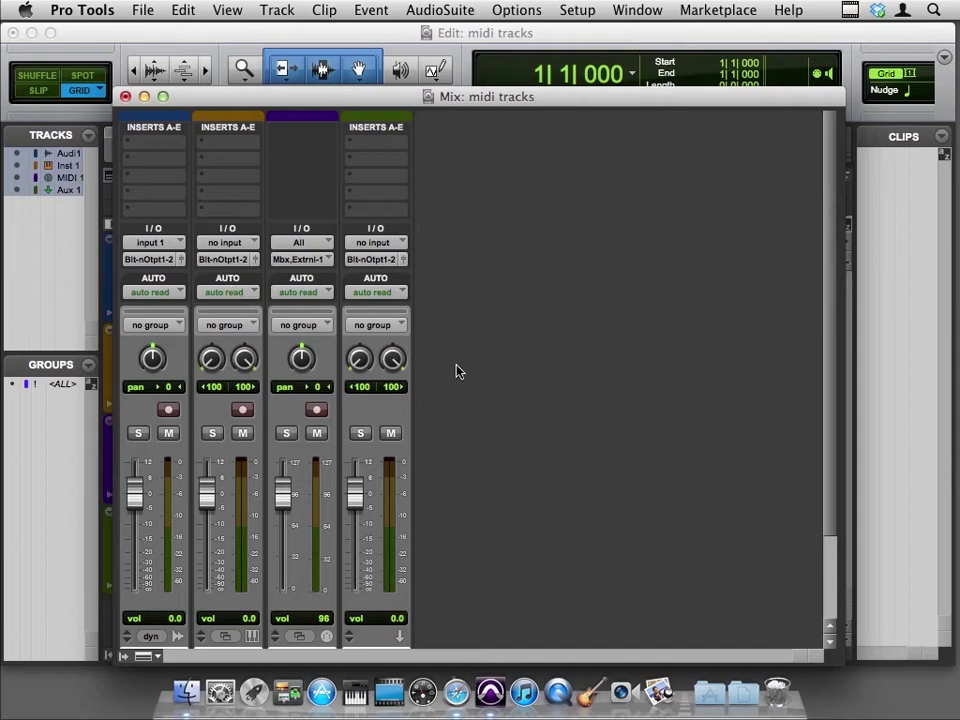
# Step: Scroll the mixer to view the track names, then switch back to the Edit window
pyautogui.scroll(-4, 456, 371)
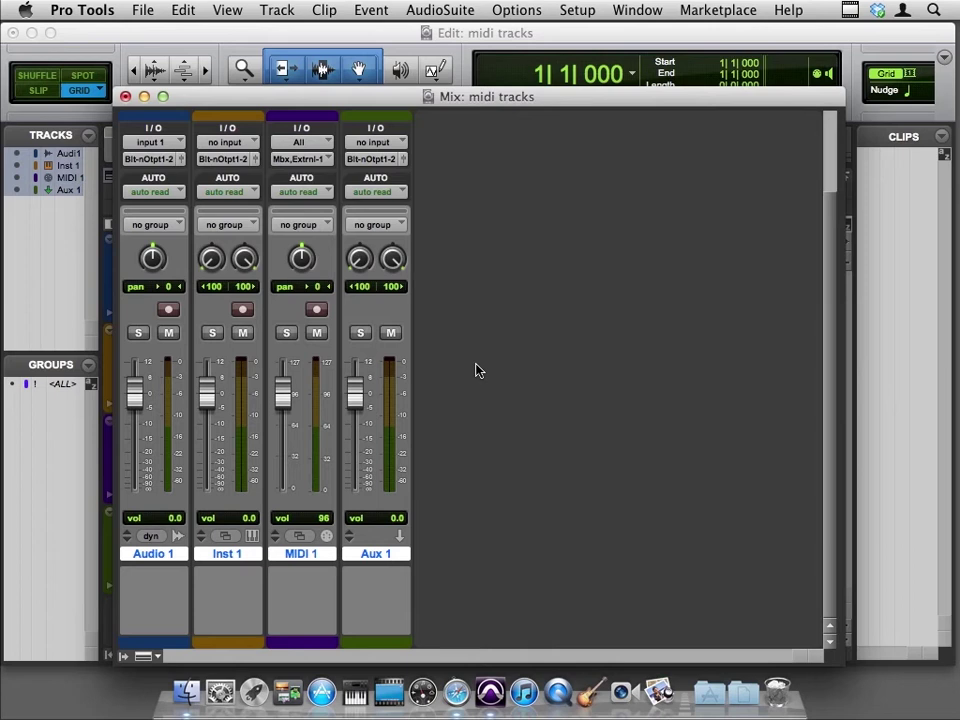
pyautogui.press('super+equal')
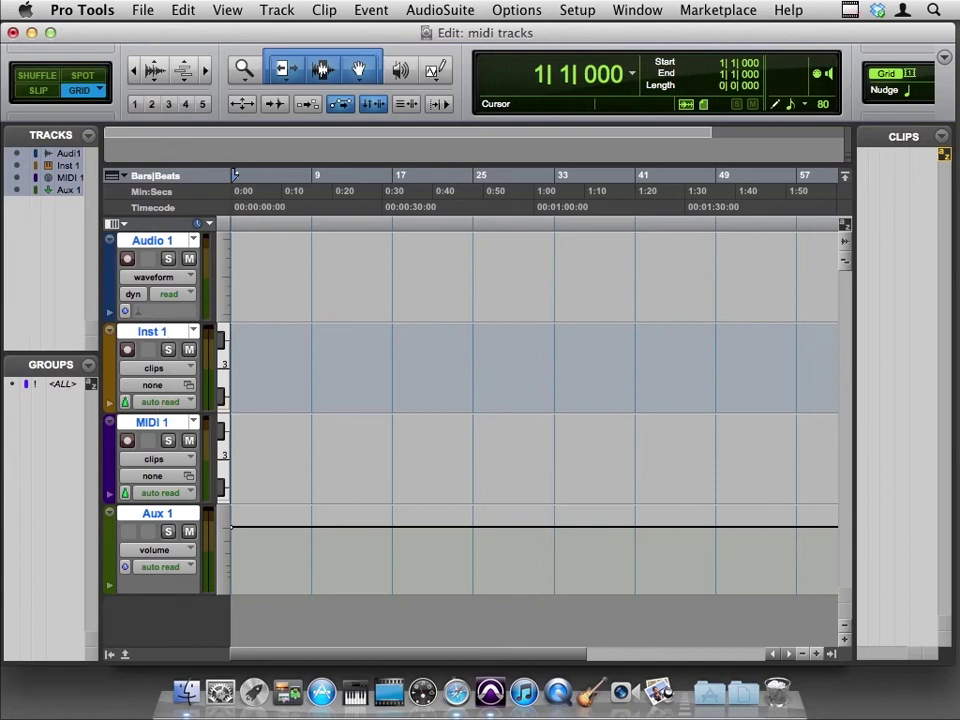
# Step: Add a Click track to the session from the Track menu
pyautogui.click(324, 10)
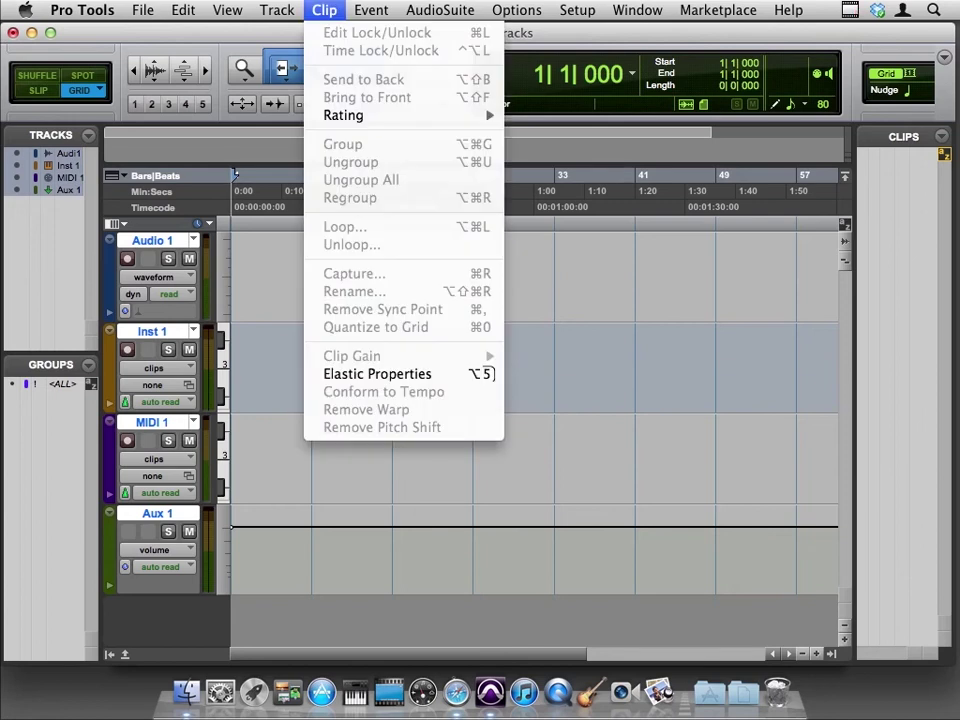
pyautogui.moveTo(277, 10)
pyautogui.click(308, 244)
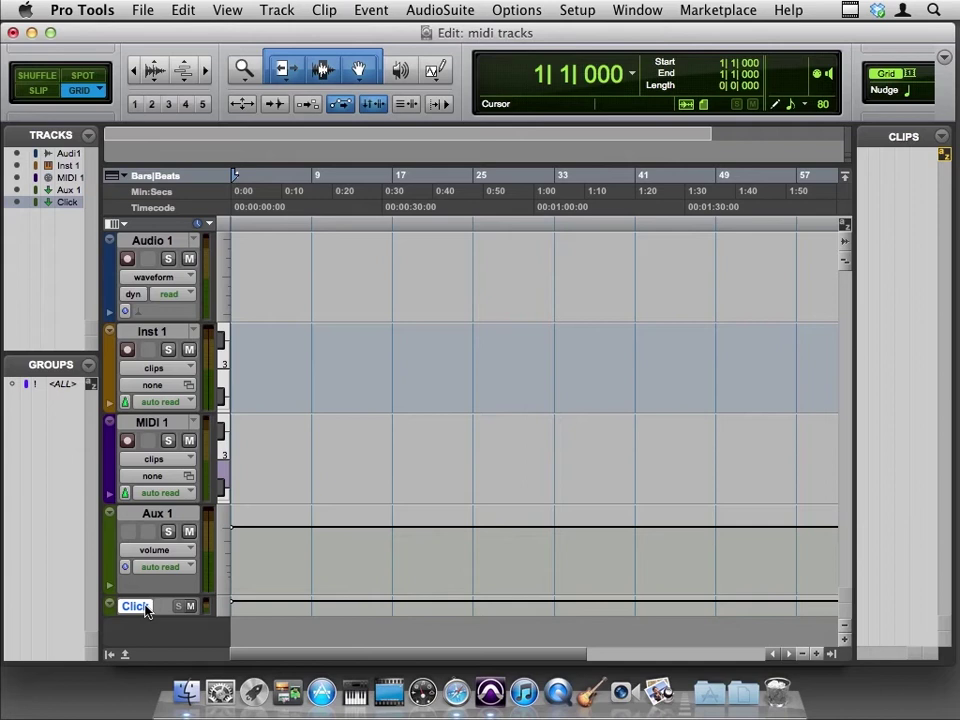
# Step: Delete the MIDI 1, Aux 1 and Audio 1 tracks
pyautogui.click(162, 423)
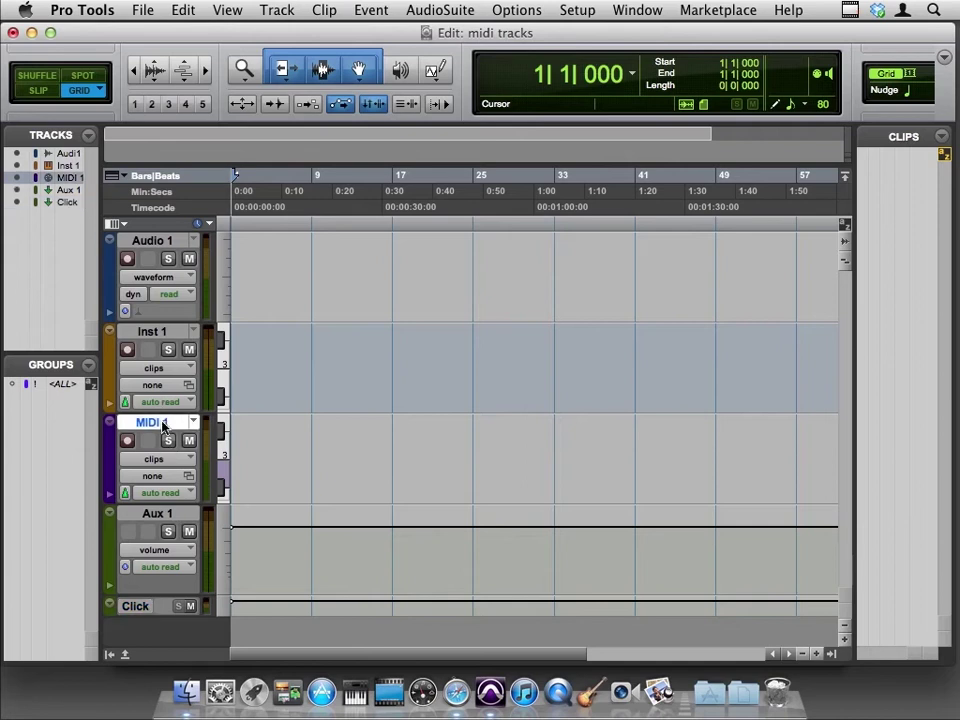
pyautogui.rightClick(162, 425)
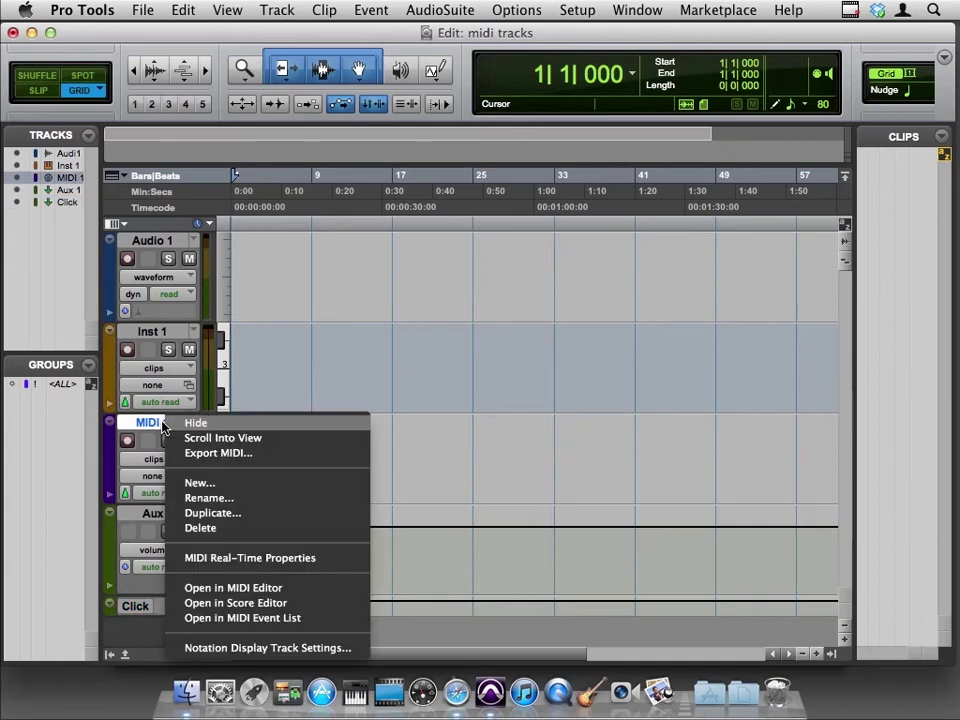
pyautogui.click(208, 528)
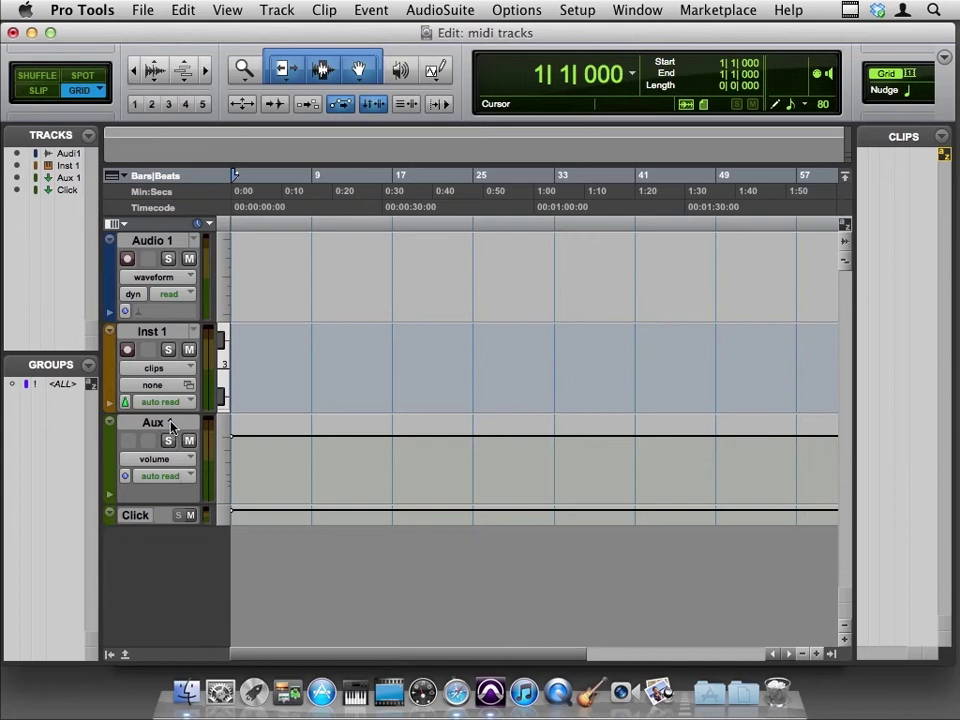
pyautogui.click(170, 424)
pyautogui.rightClick(170, 425)
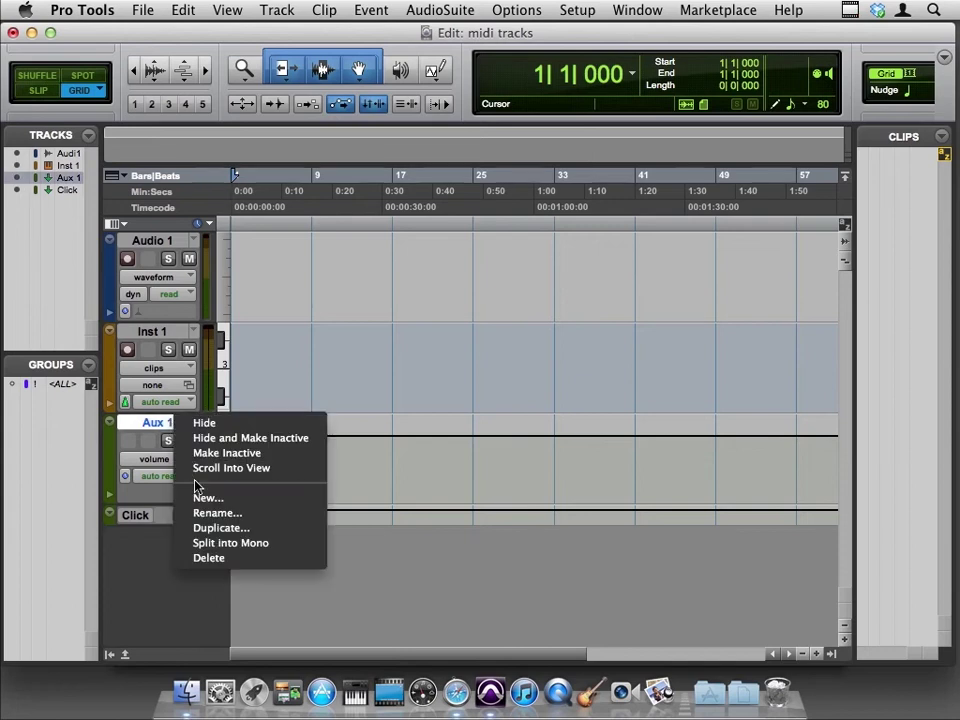
pyautogui.click(208, 558)
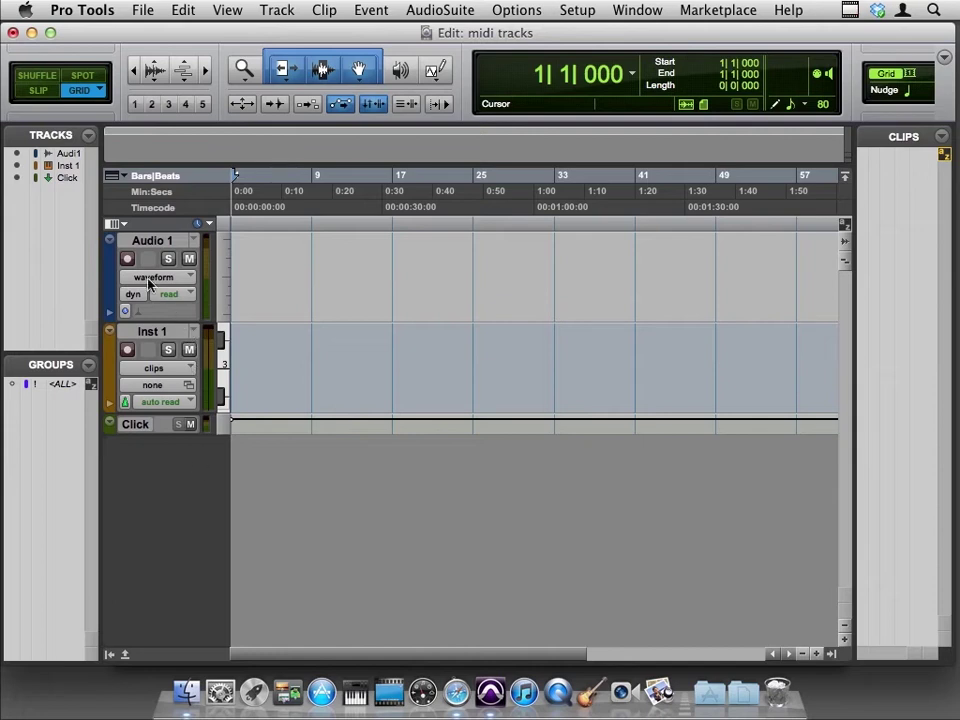
pyautogui.rightClick(152, 244)
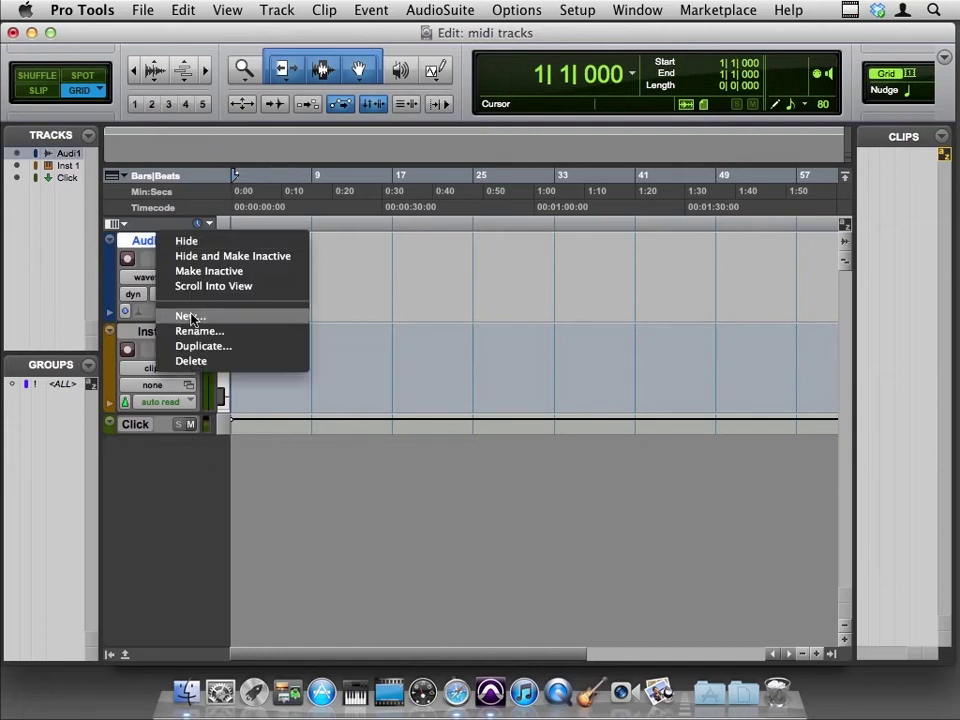
pyautogui.click(206, 366)
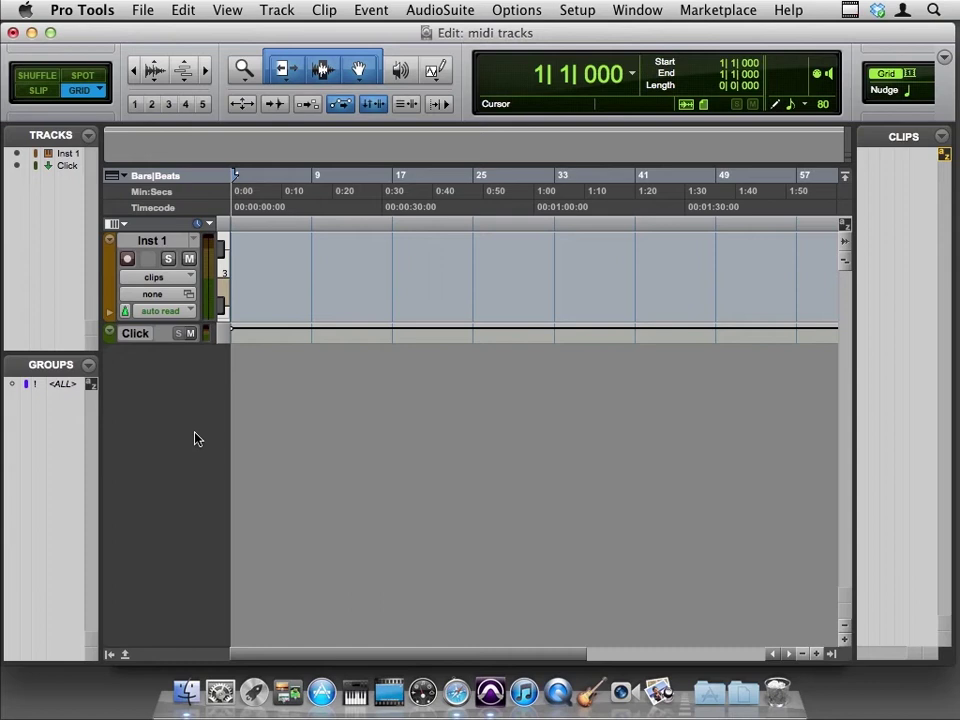
# Step: Rename the Inst 1 track to 'shaker'
pyautogui.doubleClick(155, 243)
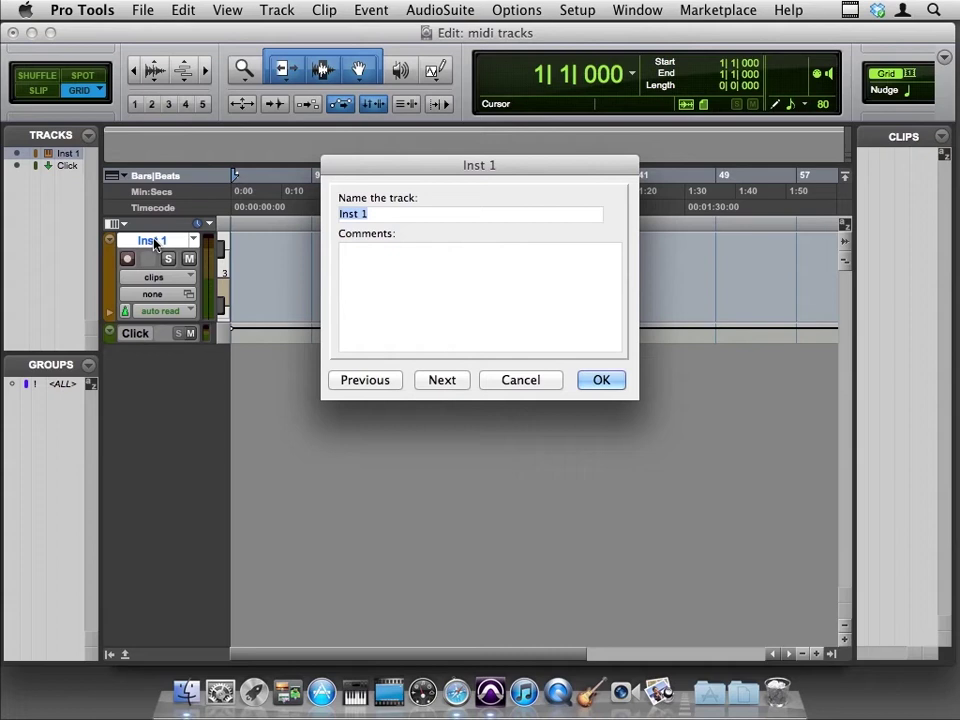
pyautogui.write('shaker')
pyautogui.press('Return')
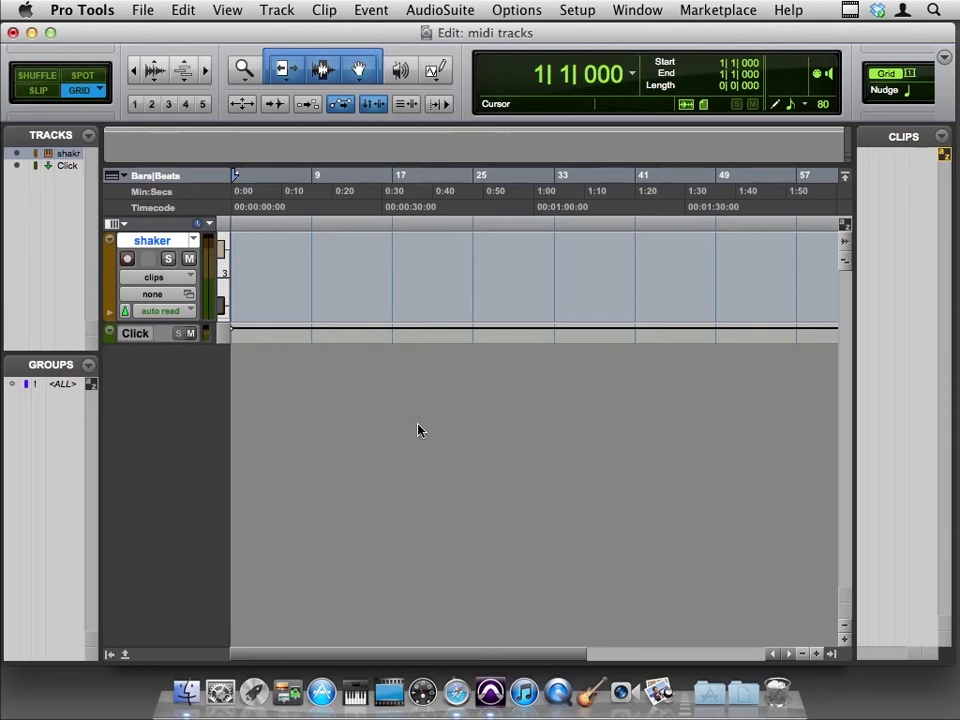
# Step: Show the Transport, switch to manual tempo at 170 BPM, and briefly play back to test
pyautogui.click(630, 10)
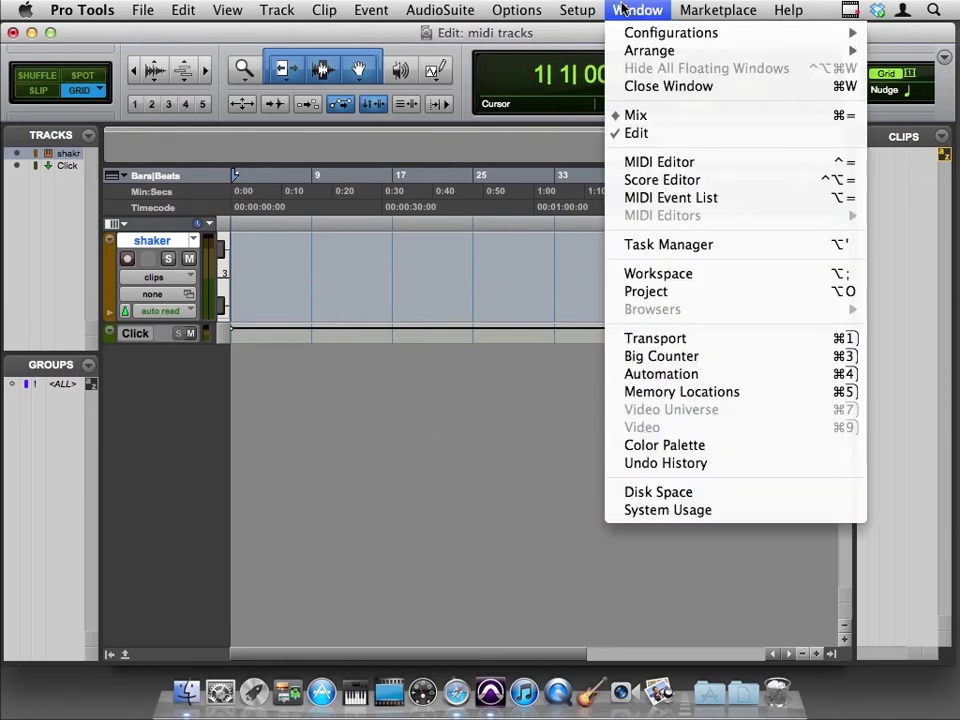
pyautogui.click(651, 341)
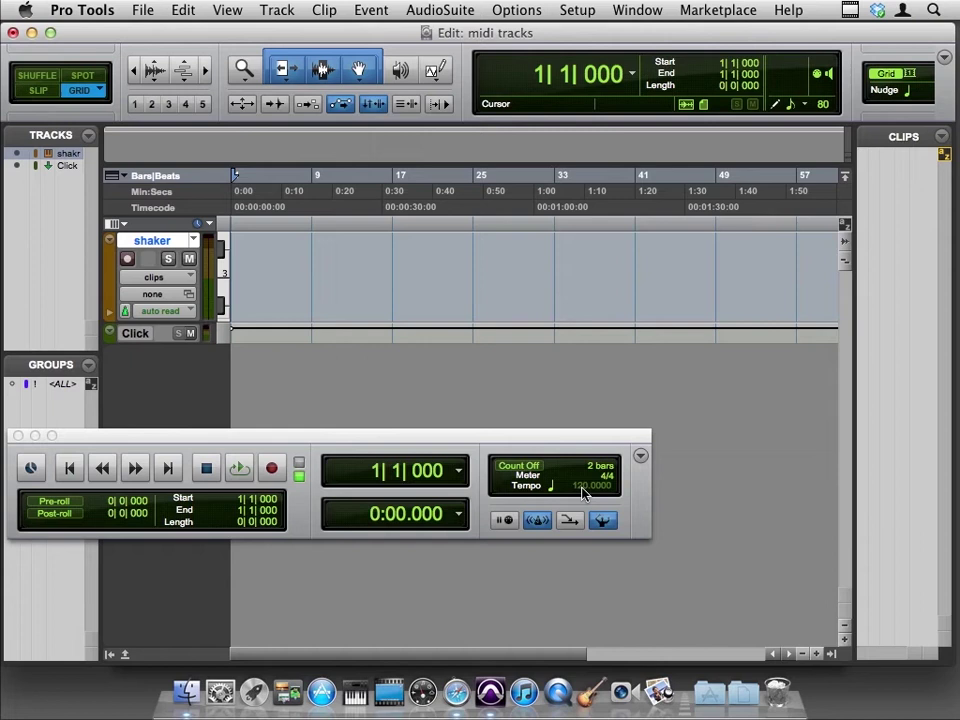
pyautogui.click(602, 520)
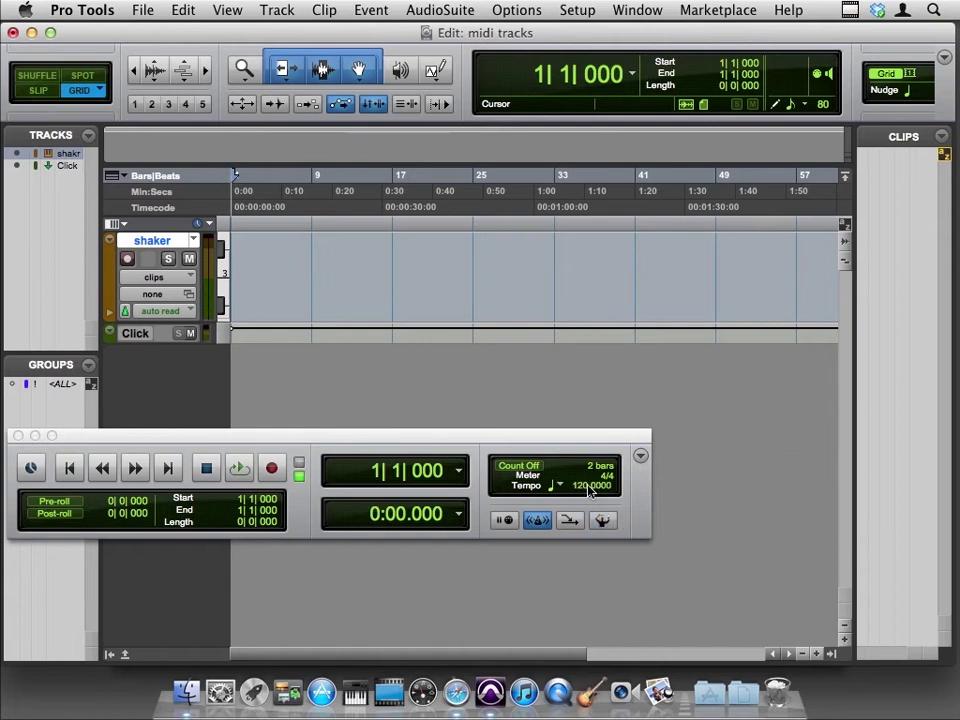
pyautogui.click(580, 486)
pyautogui.write('1')
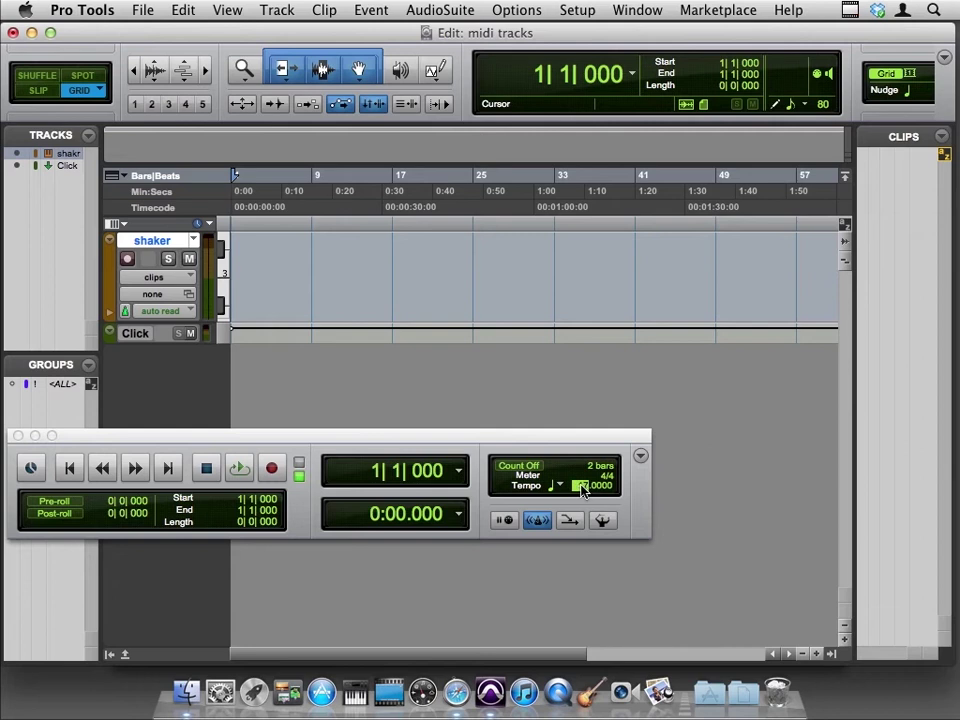
pyautogui.write('70')
pyautogui.press('Return')
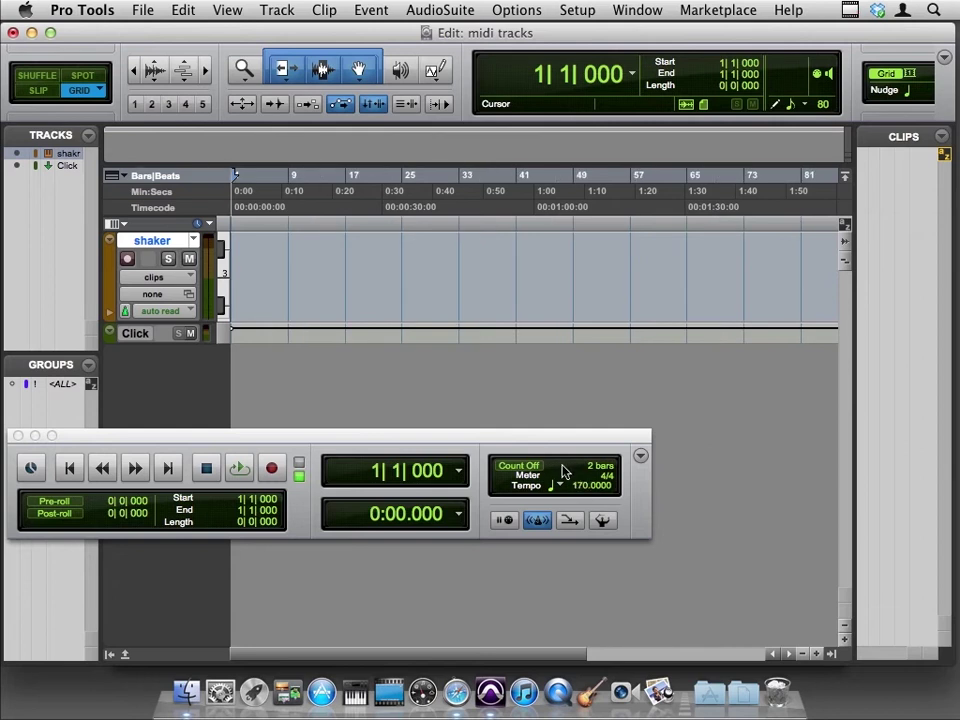
pyautogui.press('space')
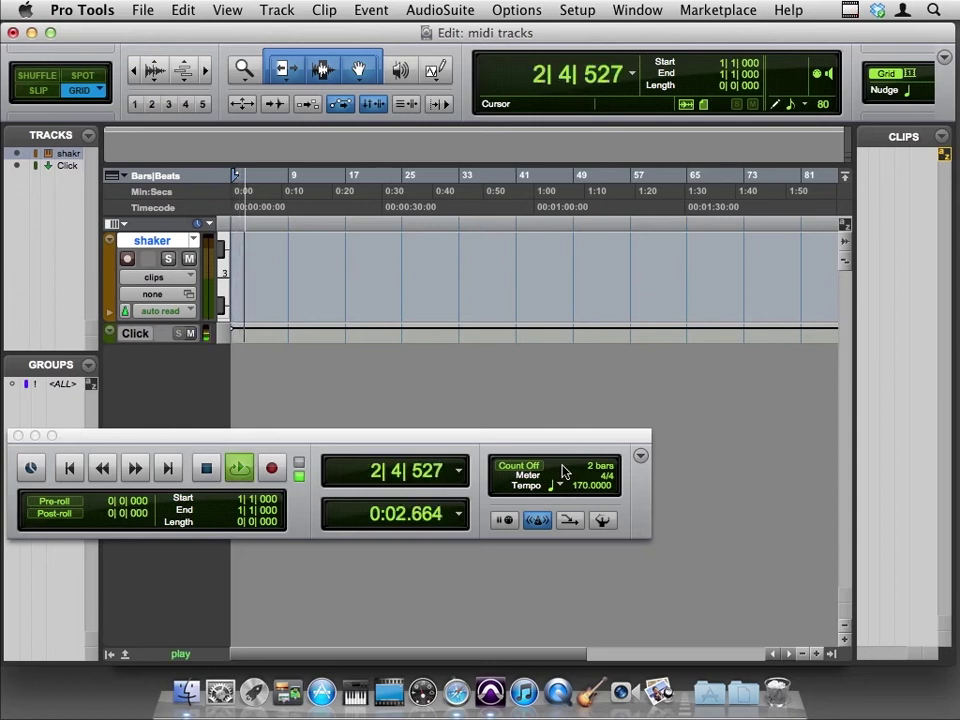
pyautogui.press('space')
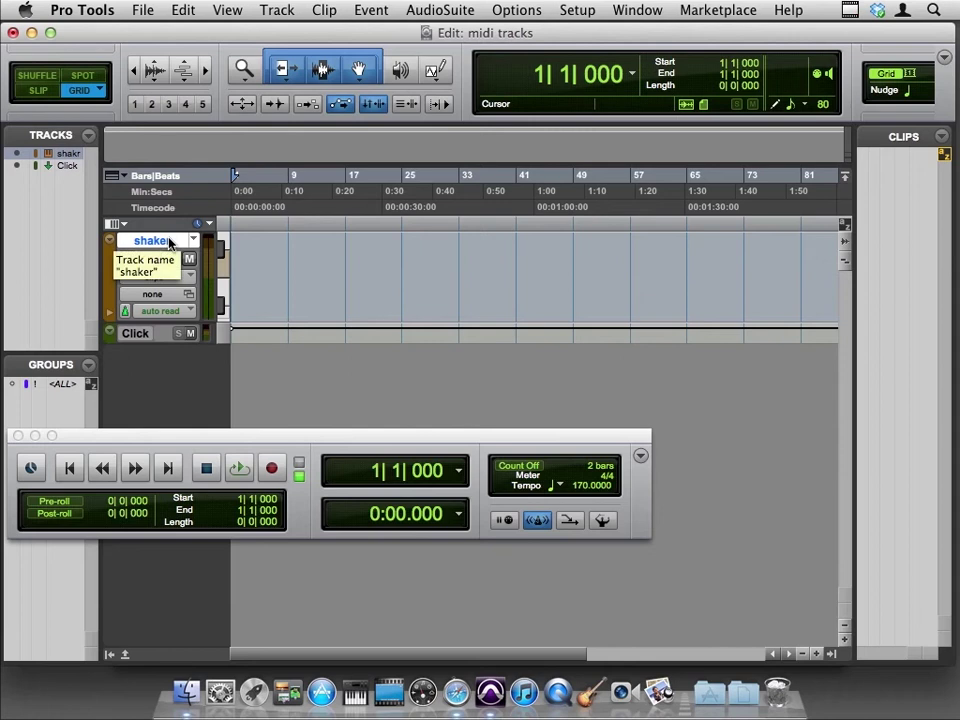
# Step: In the mixer, record-enable the shaker track and browse insert A's multichannel instrument plug-ins
pyautogui.press('super+equal')
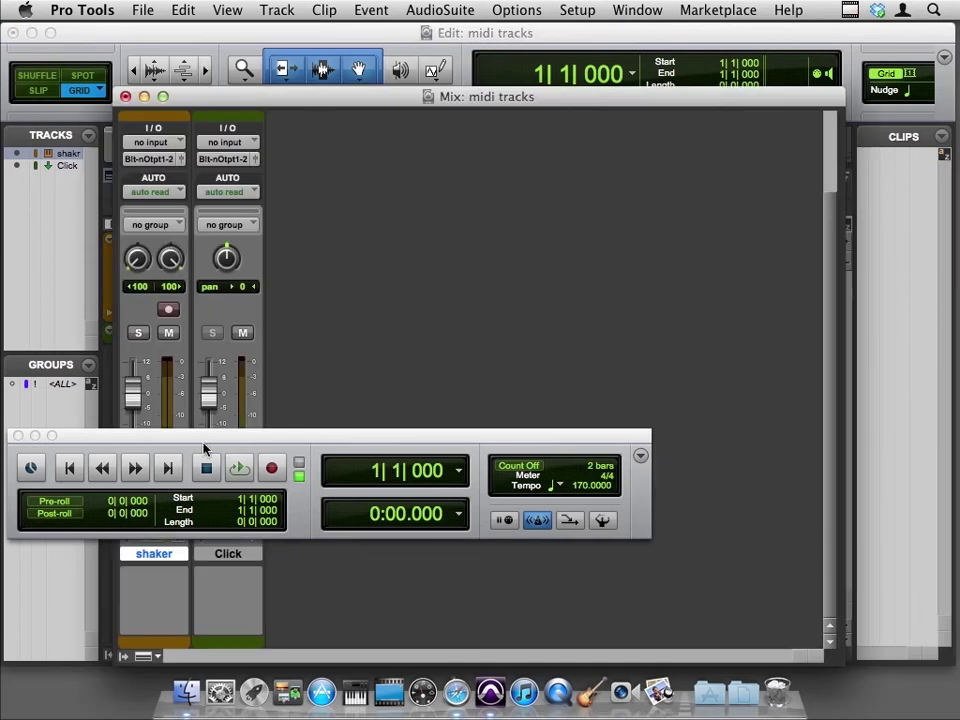
pyautogui.moveTo(201, 443); pyautogui.dragTo(576, 516)
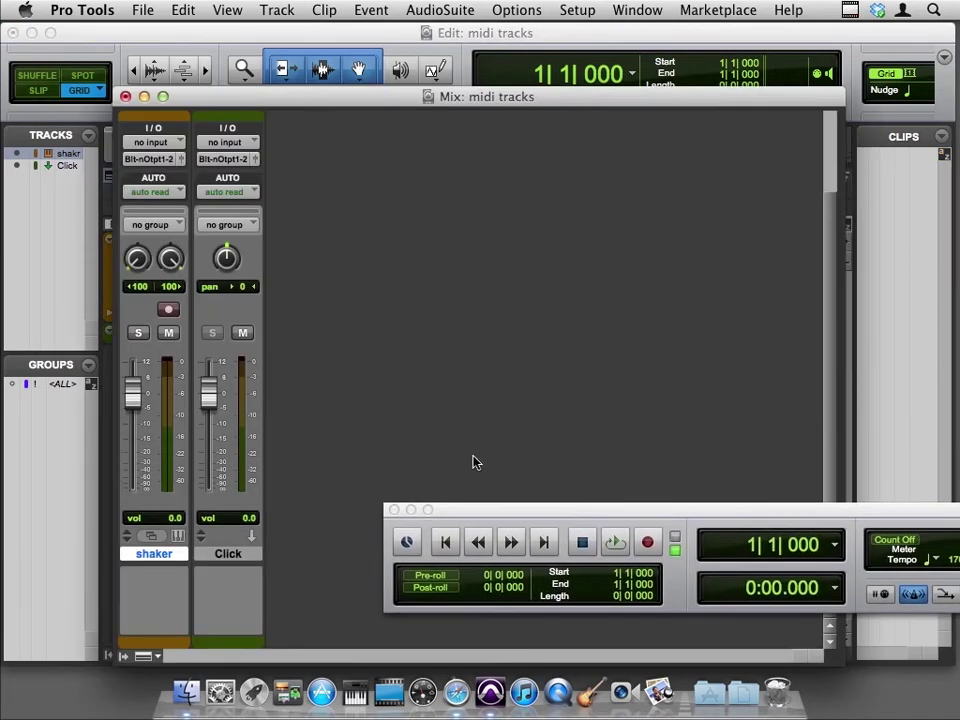
pyautogui.click(169, 311)
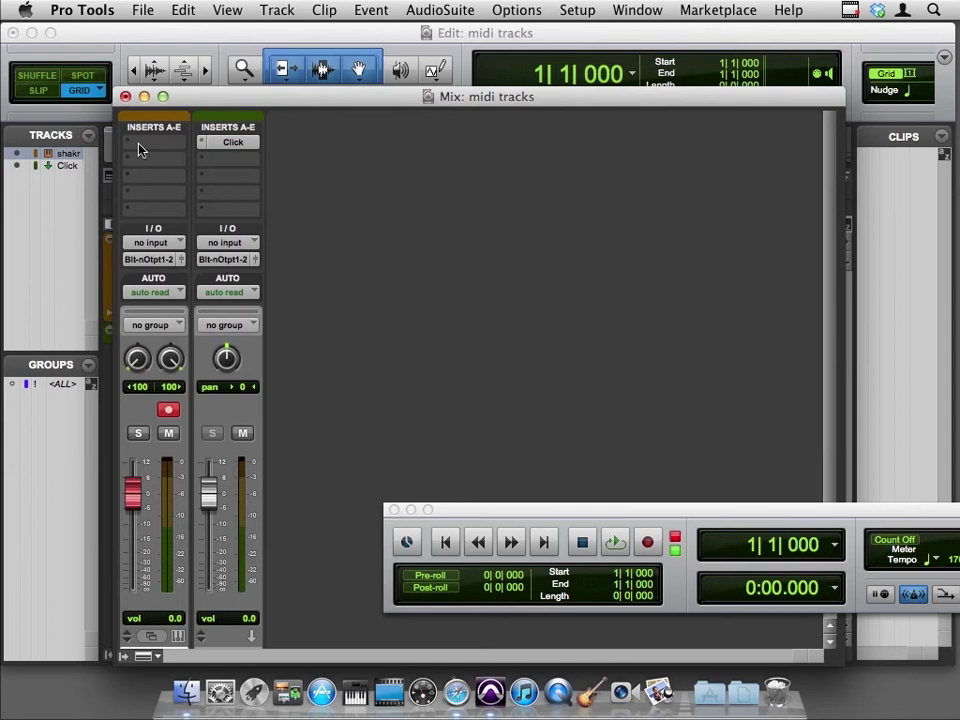
pyautogui.click(127, 148)
pyautogui.moveTo(152, 176)
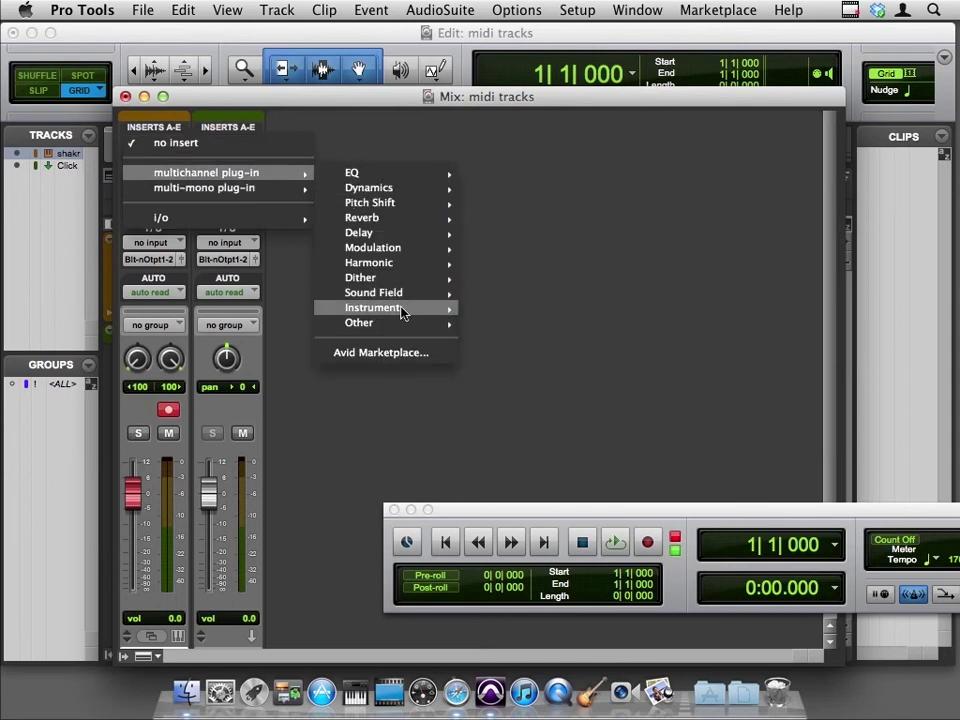
pyautogui.moveTo(401, 314)
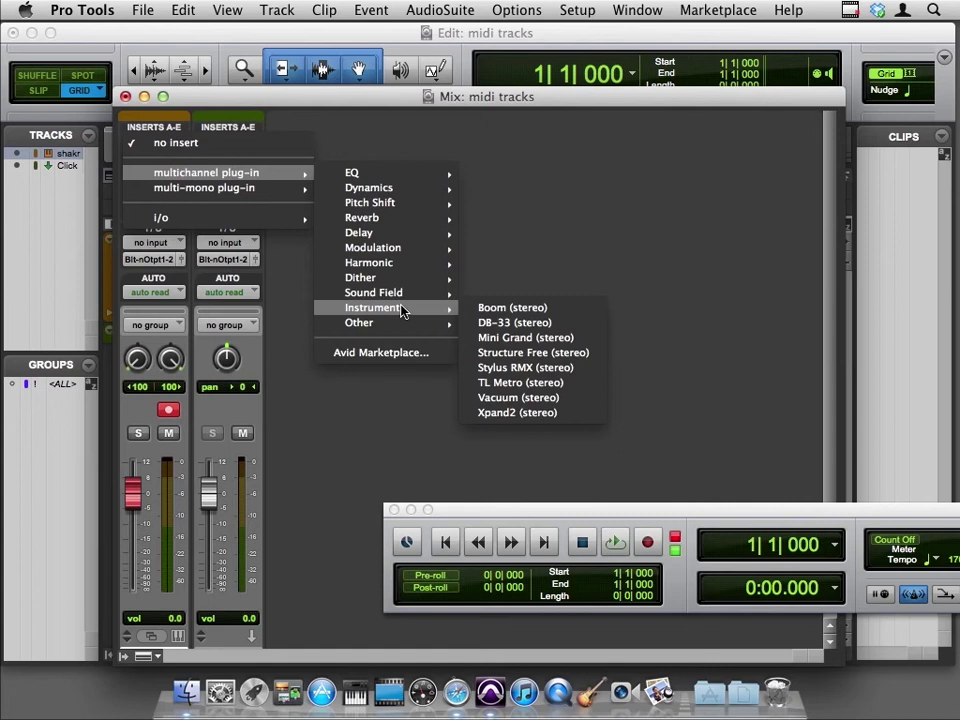
# Step: Insert Xpand2 (stereo) on shaker and load the 28 Loops > 003 Not So Busy Shakers preset
pyautogui.click(515, 415)
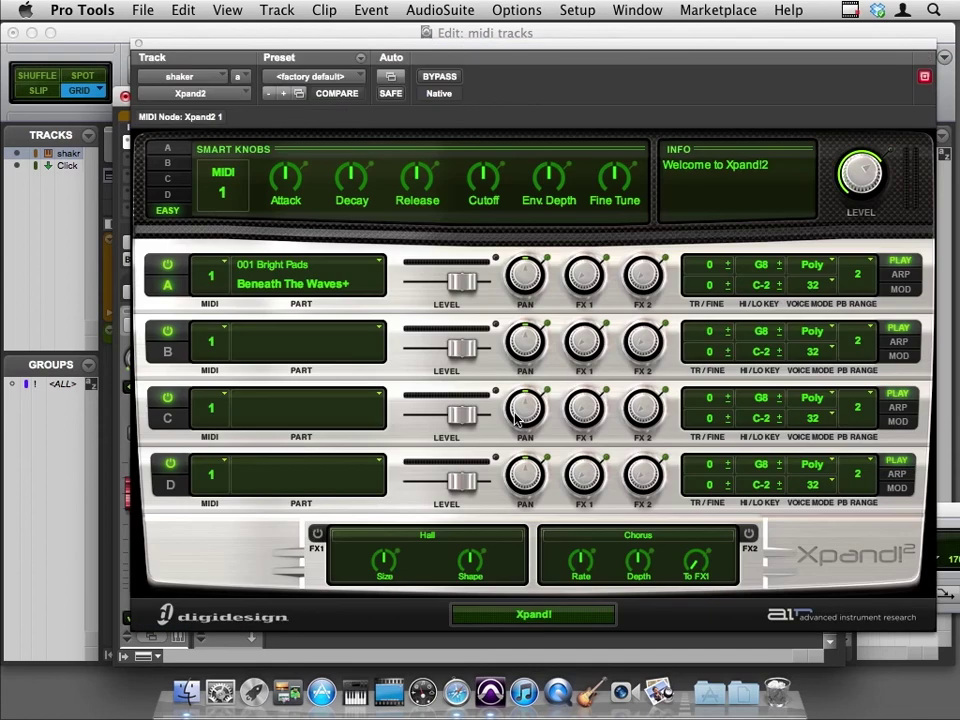
pyautogui.click(358, 82)
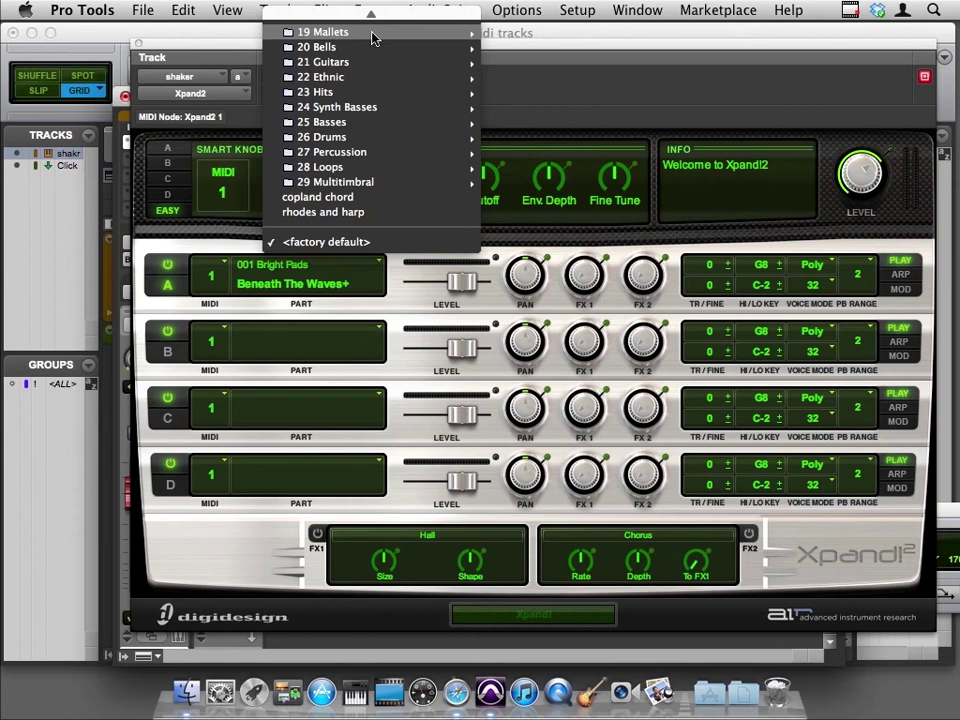
pyautogui.moveTo(364, 168)
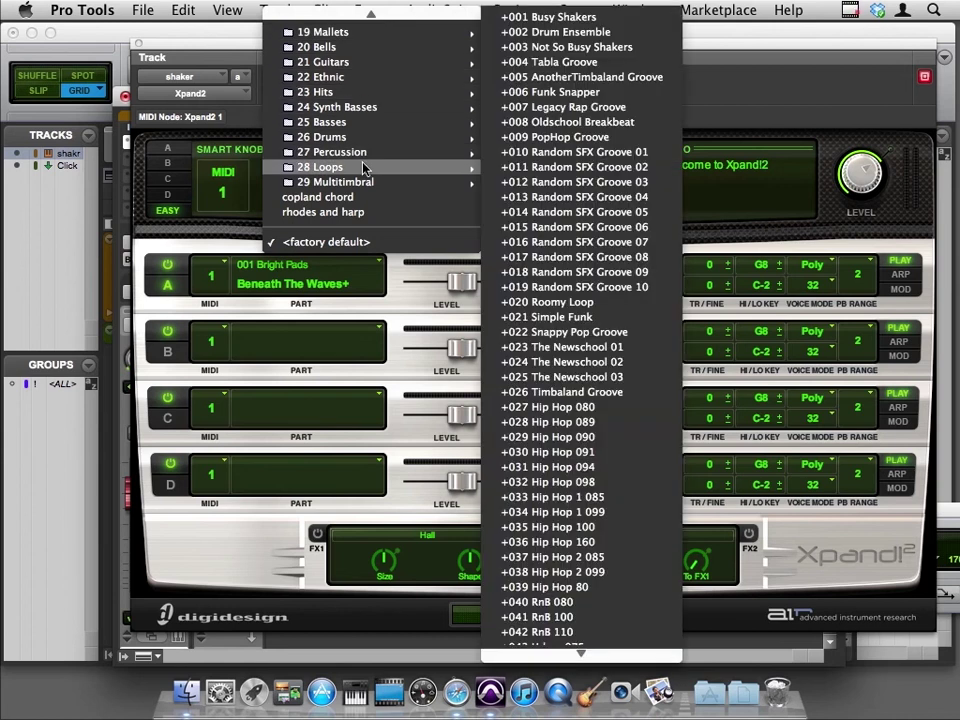
pyautogui.click(567, 47)
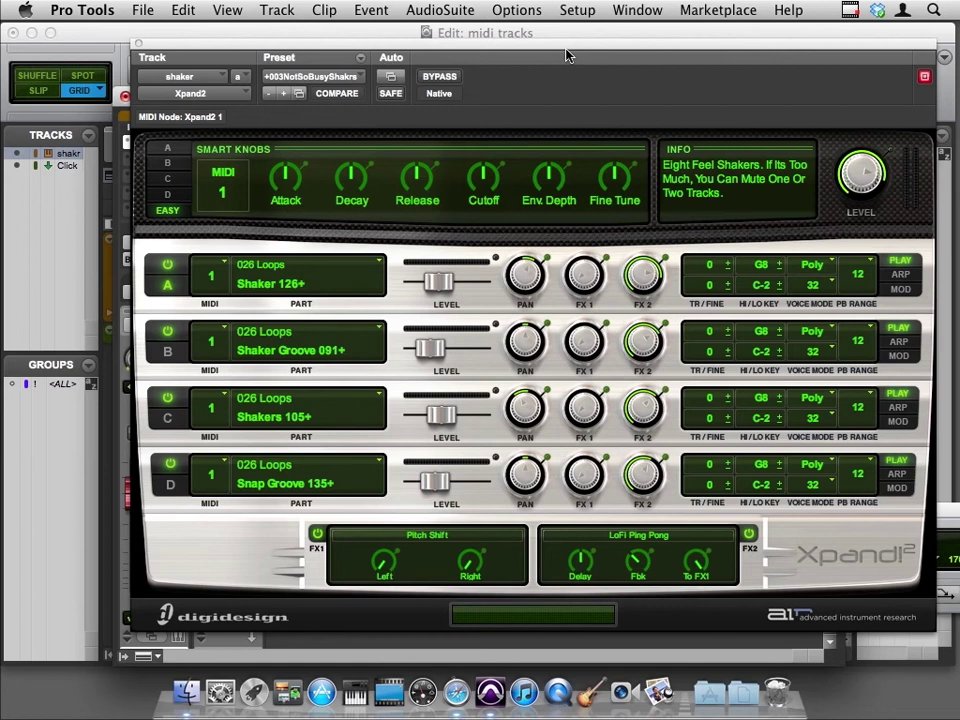
pyautogui.moveTo(265, 47); pyautogui.dragTo(418, 46)
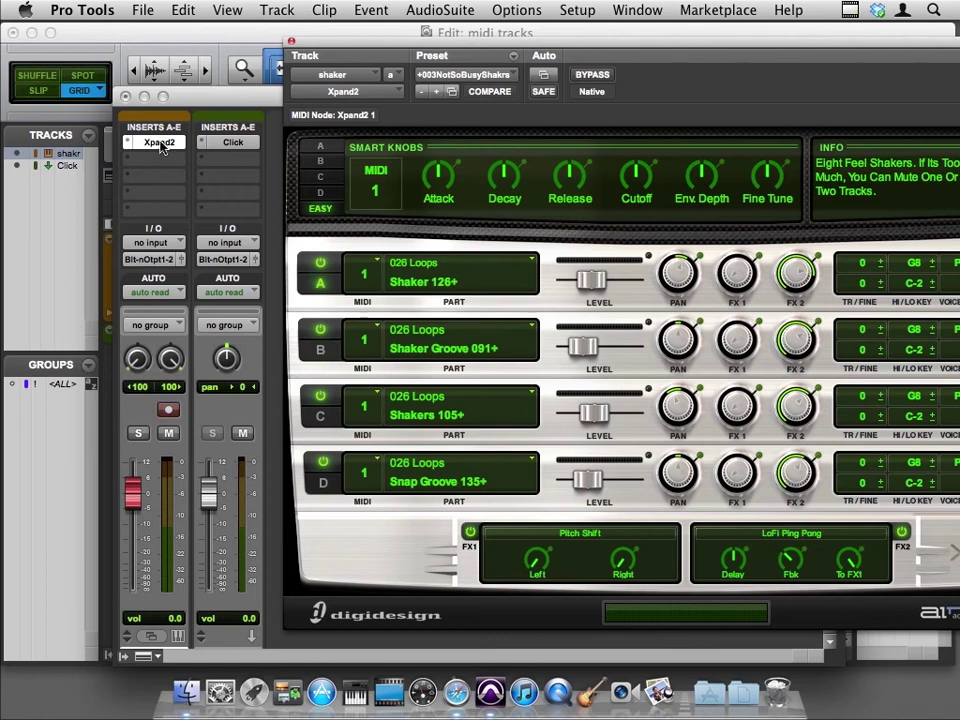
pyautogui.moveTo(390, 42); pyautogui.dragTo(190, 34)
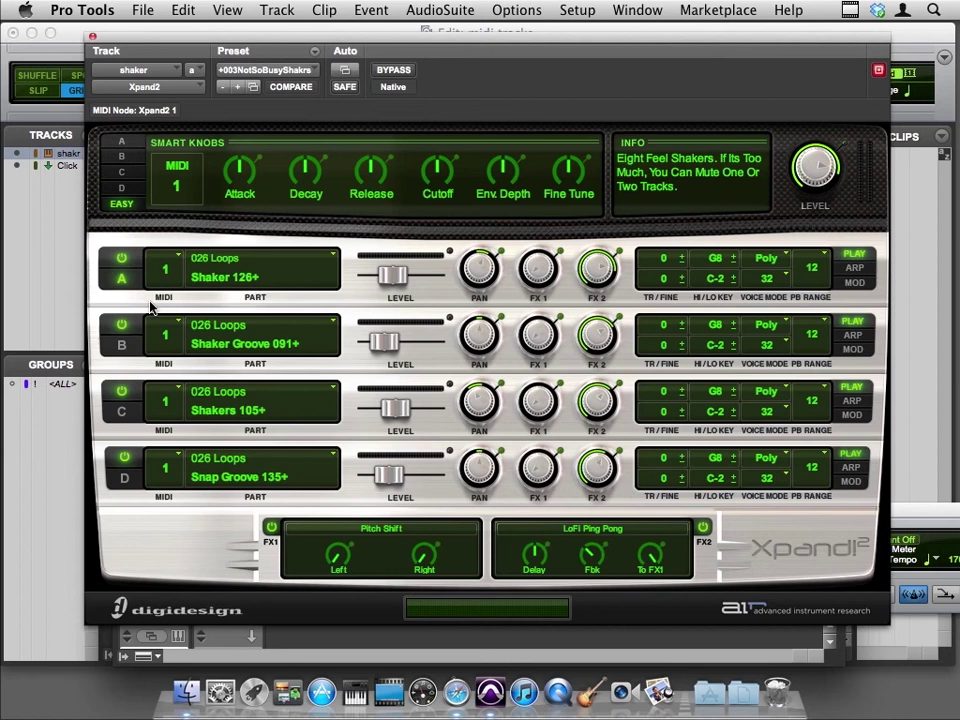
pyautogui.click(121, 324)
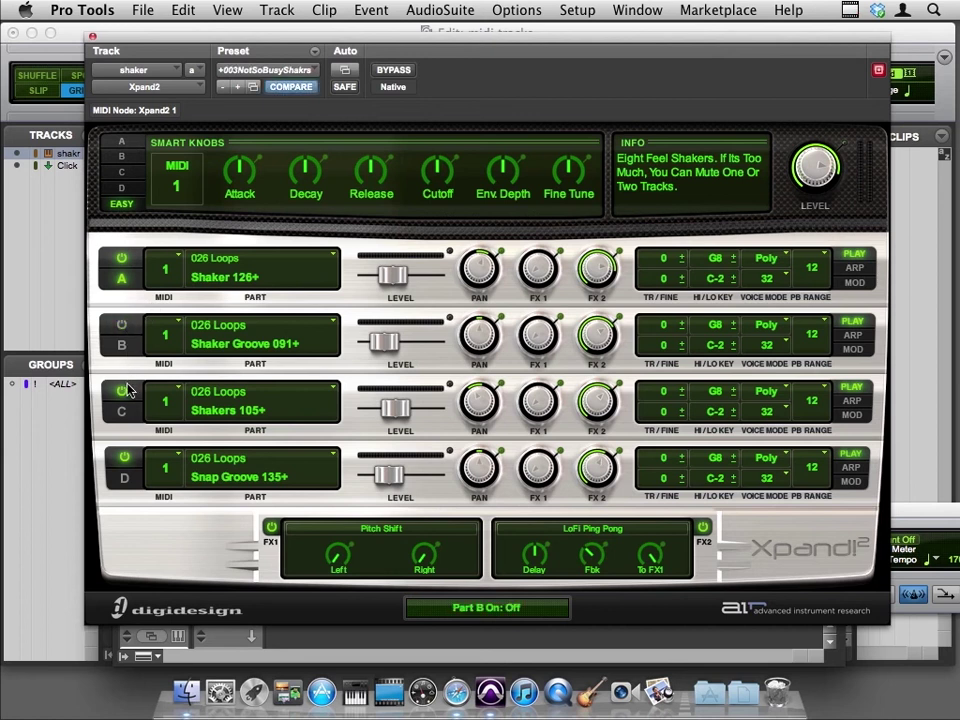
pyautogui.click(121, 391)
pyautogui.click(124, 455)
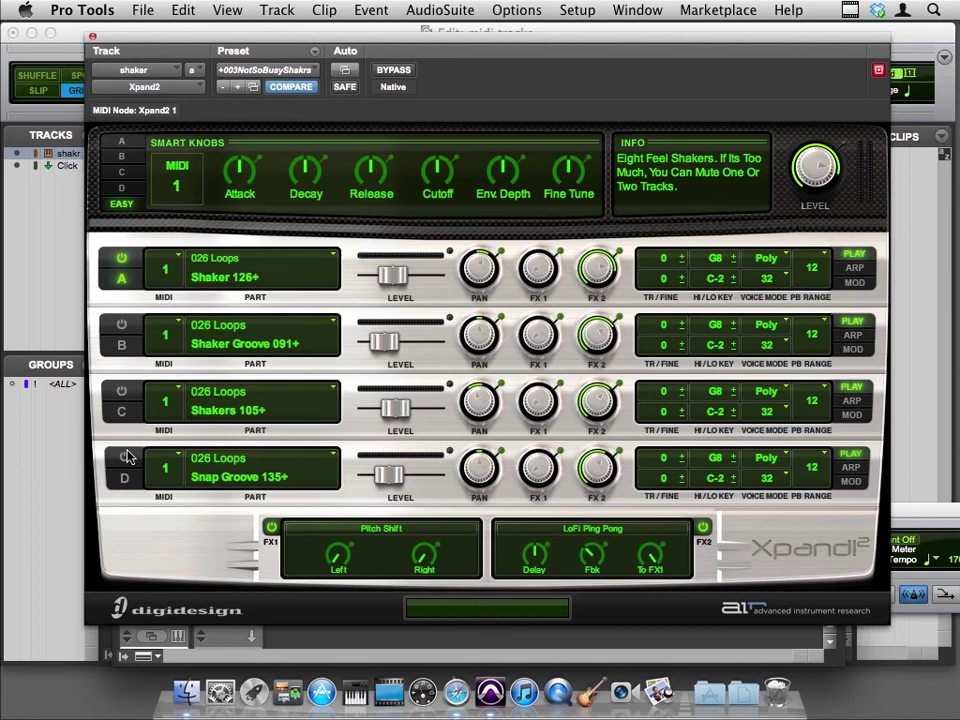
pyautogui.click(123, 323)
pyautogui.click(121, 391)
pyautogui.click(125, 458)
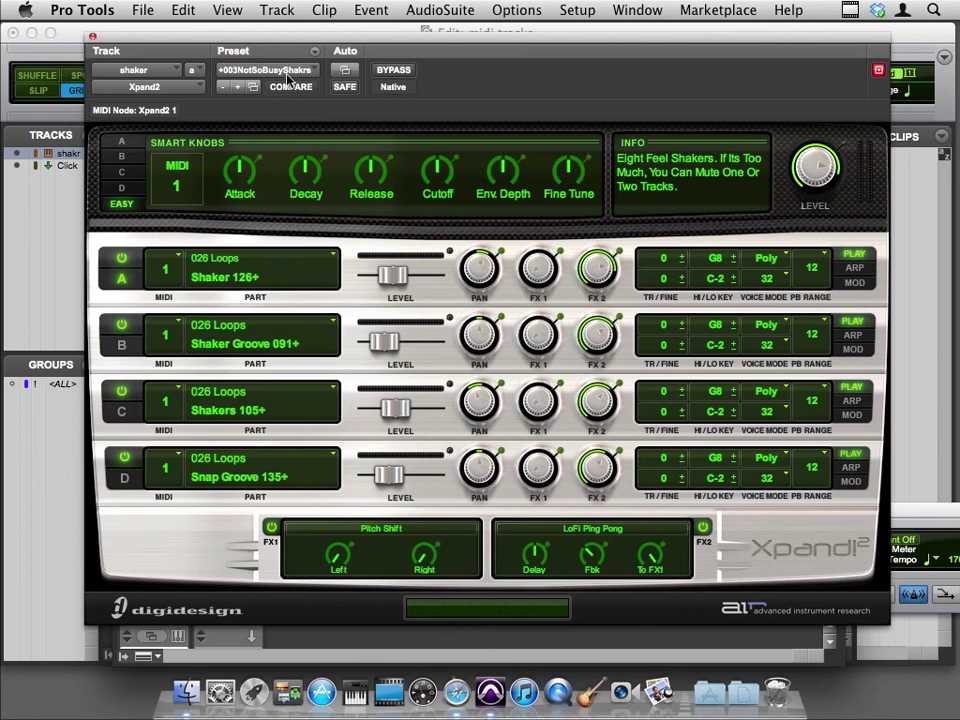
# Step: Move Xpand2 aside, bring up the Edit window with the Transport, and enable 2-bar Count Off
pyautogui.moveTo(277, 39); pyautogui.dragTo(700, 74)
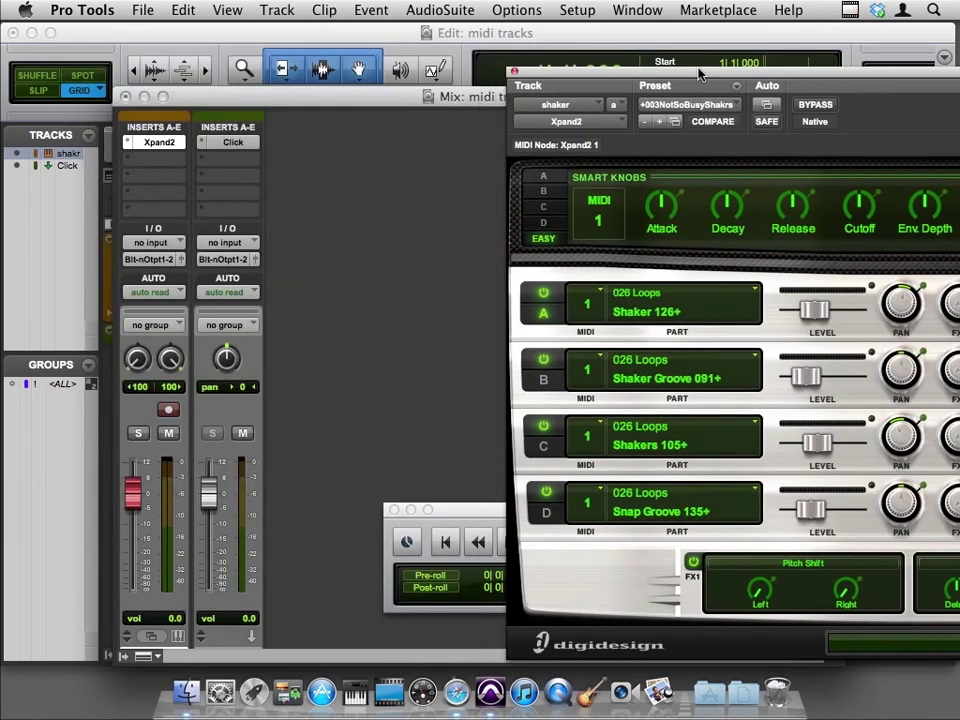
pyautogui.click(422, 33)
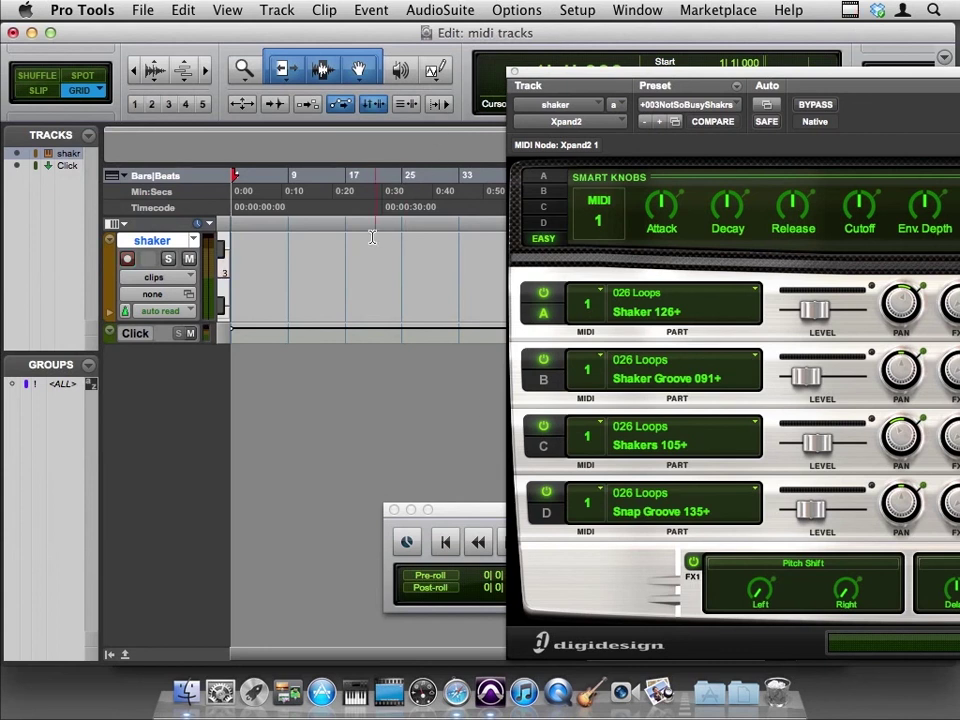
pyautogui.moveTo(470, 510); pyautogui.dragTo(162, 430)
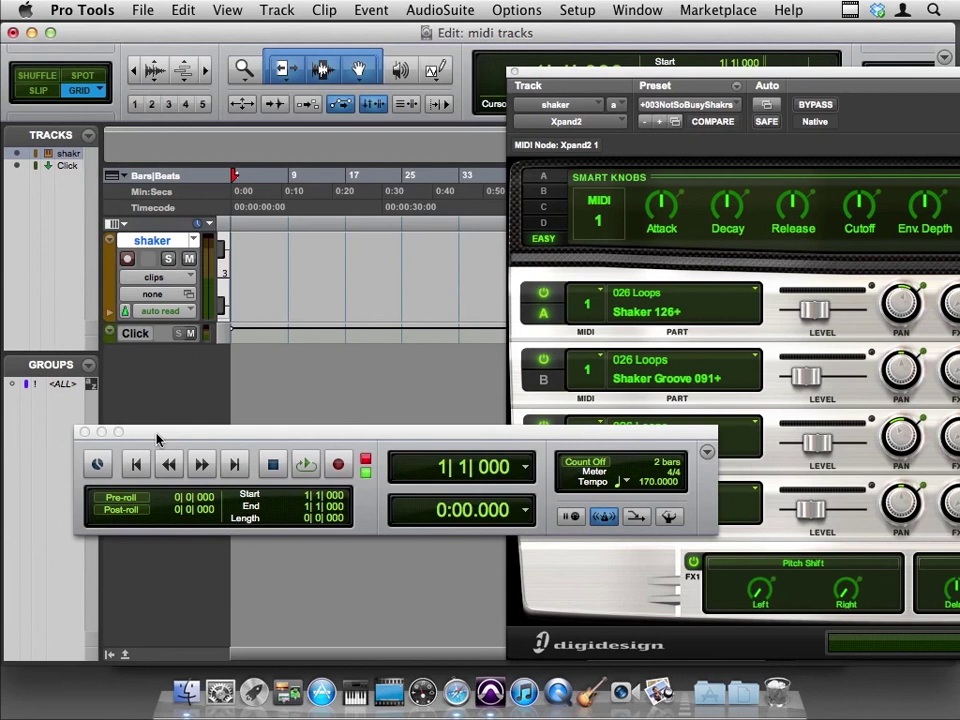
pyautogui.click(594, 463)
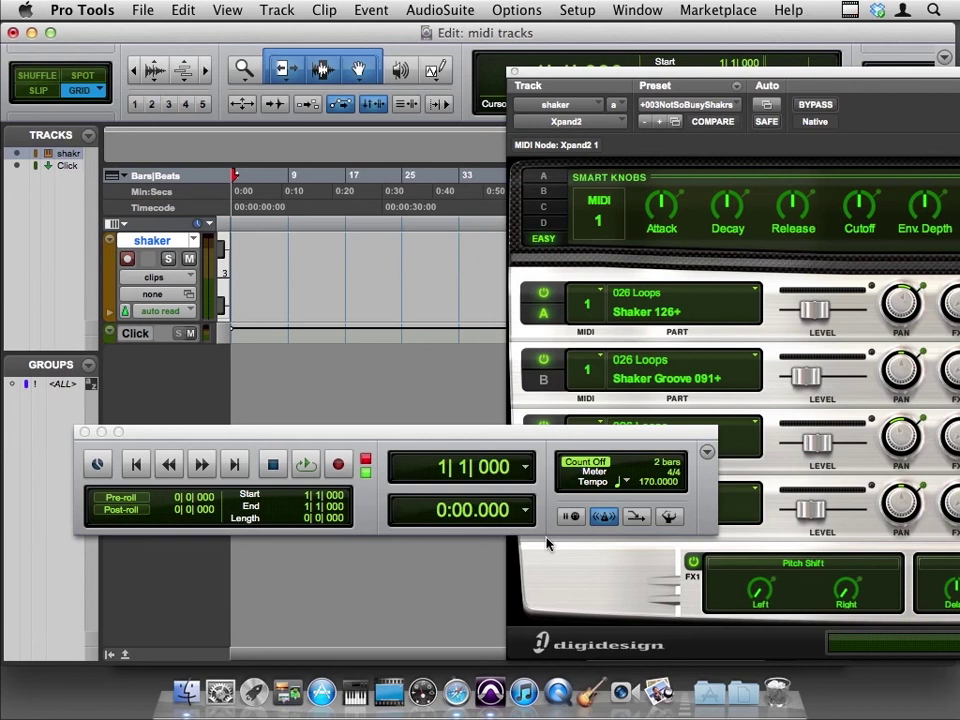
# Step: Record roughly eight bars of MIDI on the shaker track, keeping the take as clip shaker-01
pyautogui.press('F12')
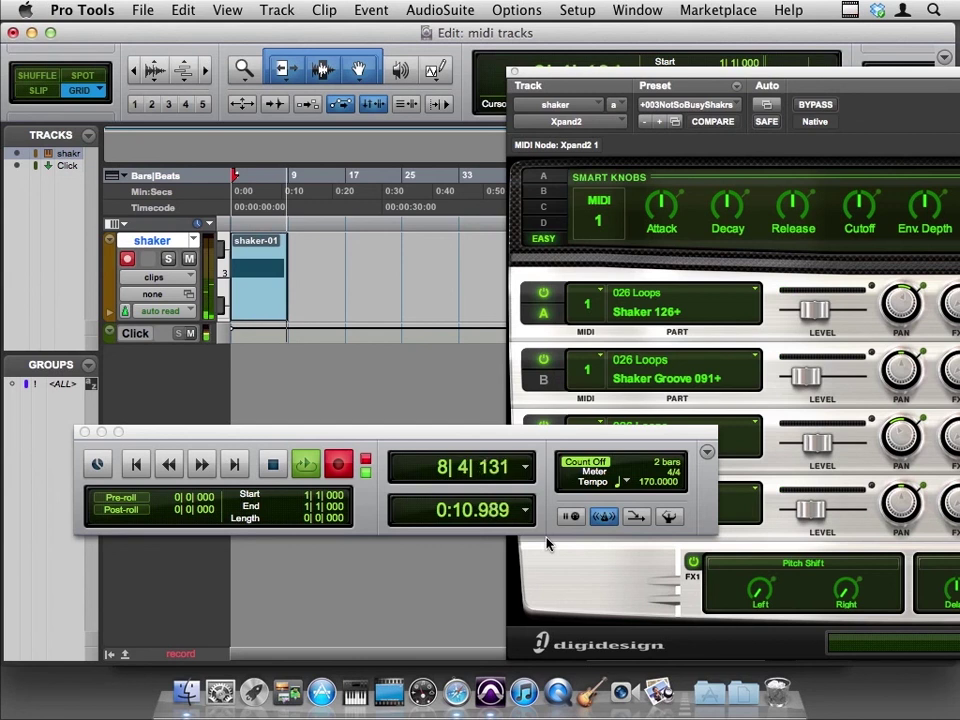
pyautogui.press('space')
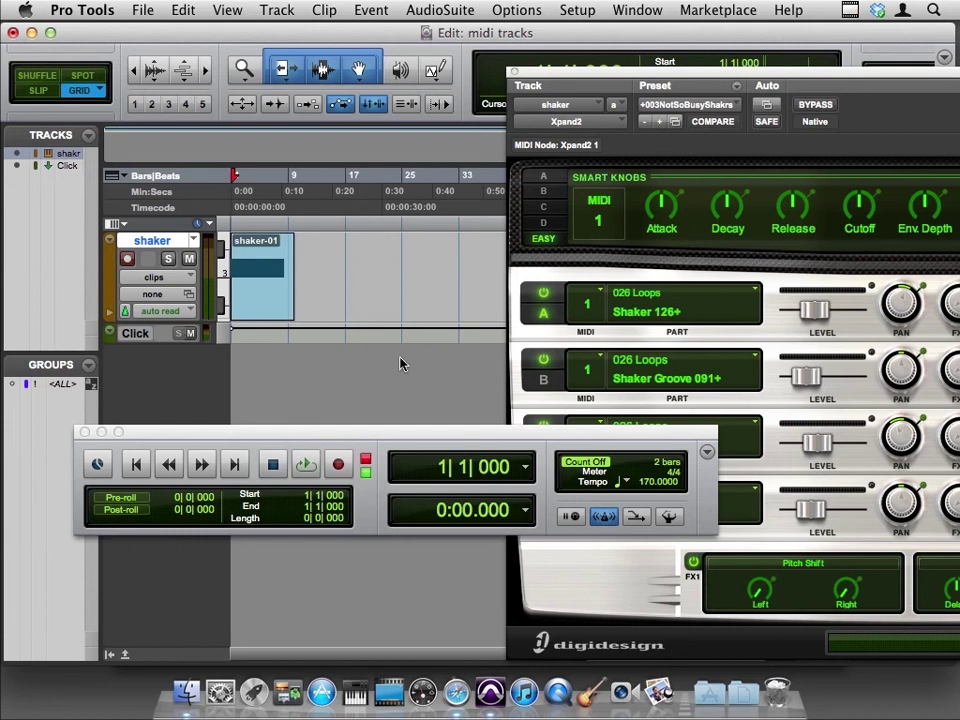
# Step: Switch off MIDI Merge and the count-off with loop playback left off, then play shaker-01 back from bar 1
pyautogui.click(603, 516)
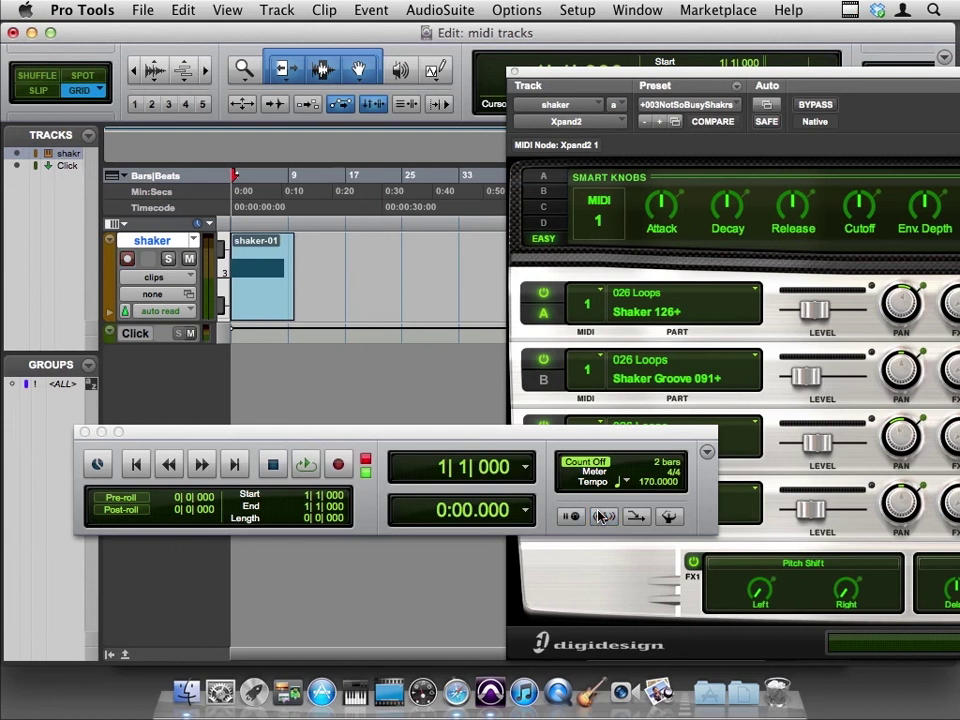
pyautogui.press('KP_7')
pyautogui.press('KP_7')
pyautogui.press('KP_4')
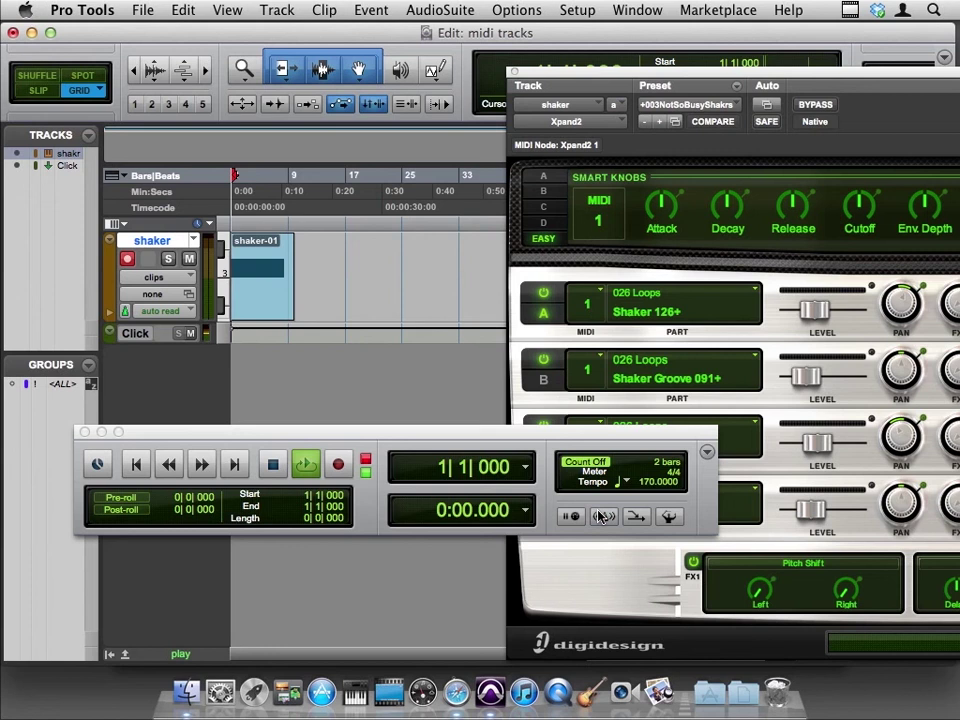
pyautogui.press('KP_4')
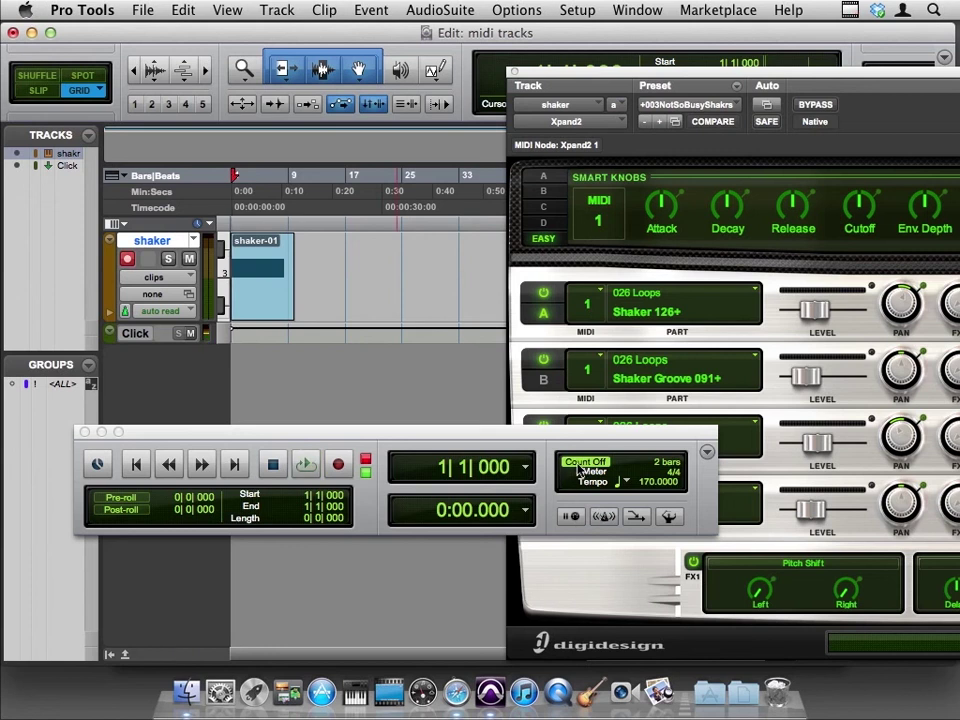
pyautogui.click(583, 465)
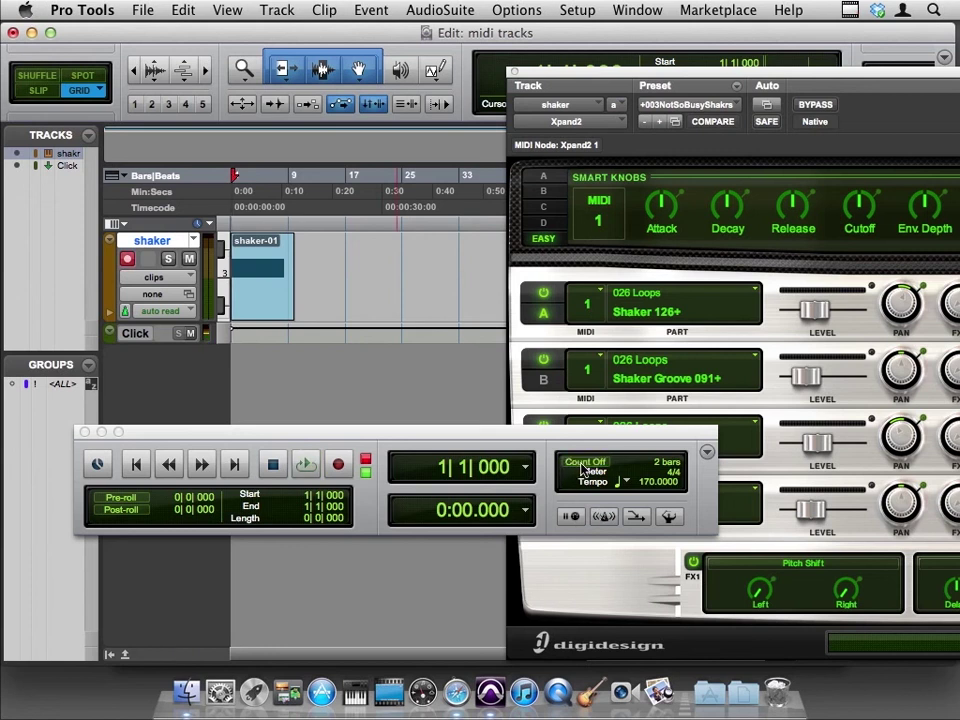
pyautogui.press('space')
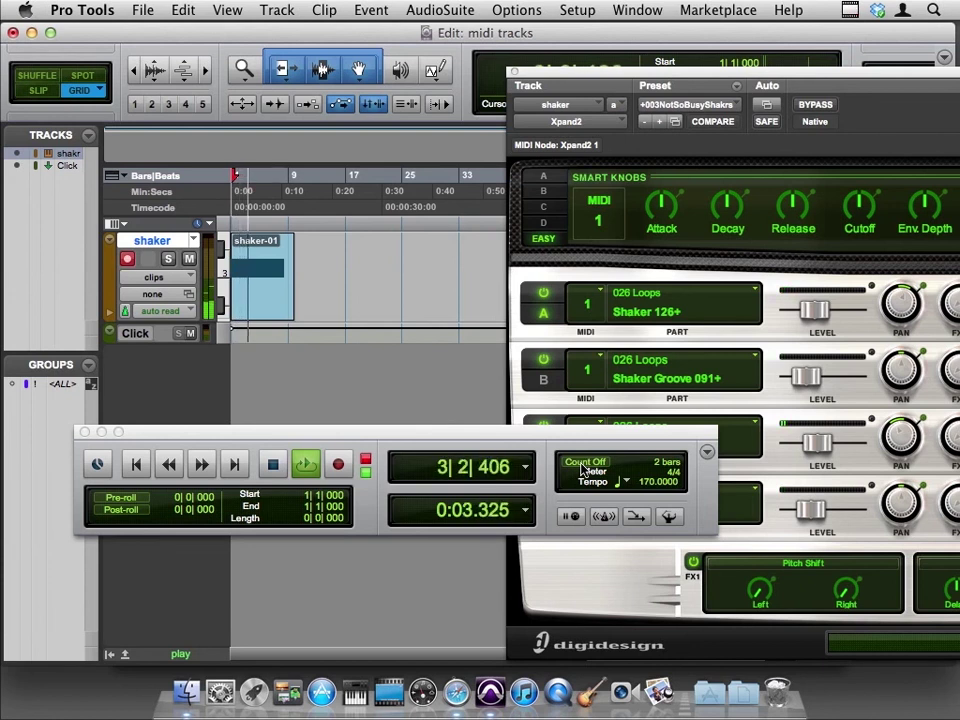
pyautogui.press('space')
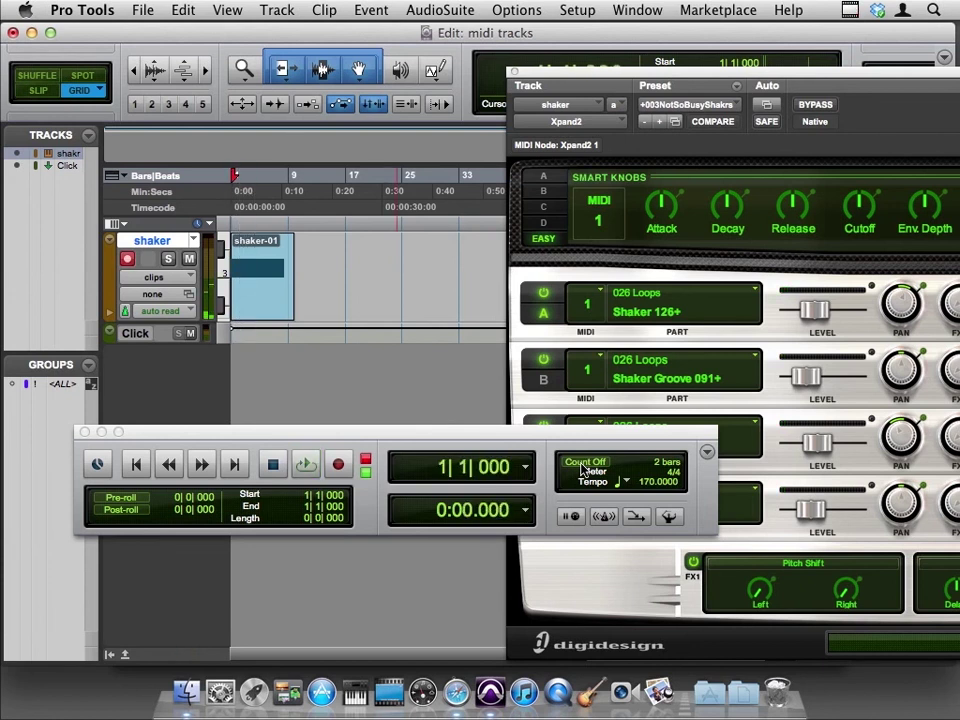